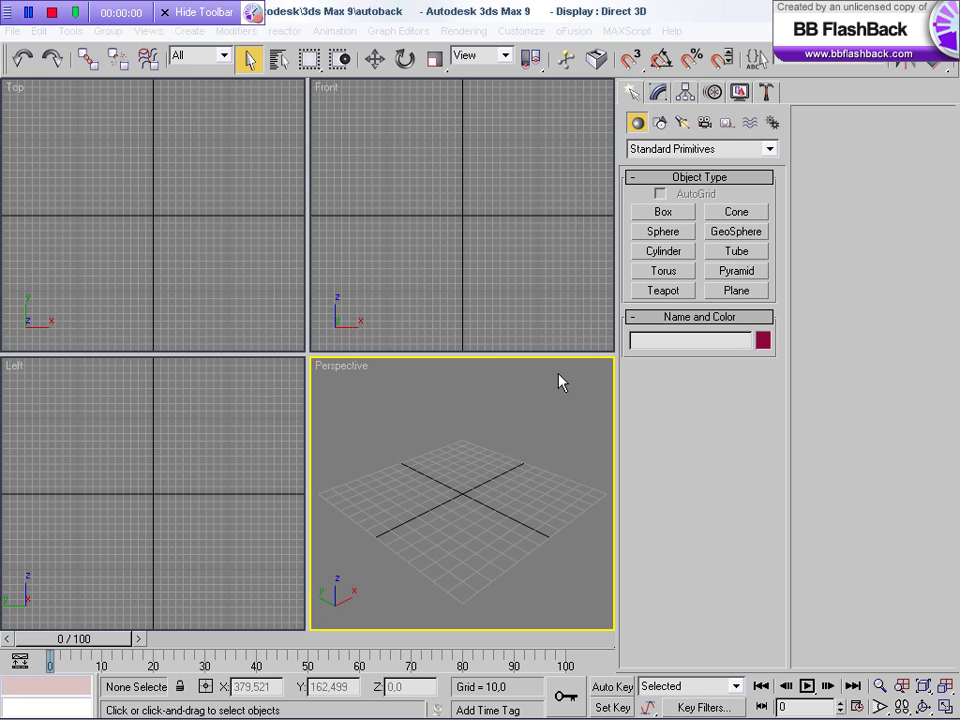
Step: Create a thin flat Box as the floor slab
left_click(667, 211)
left_click_drag(329, 481, 606, 489)
left_click(612, 508)
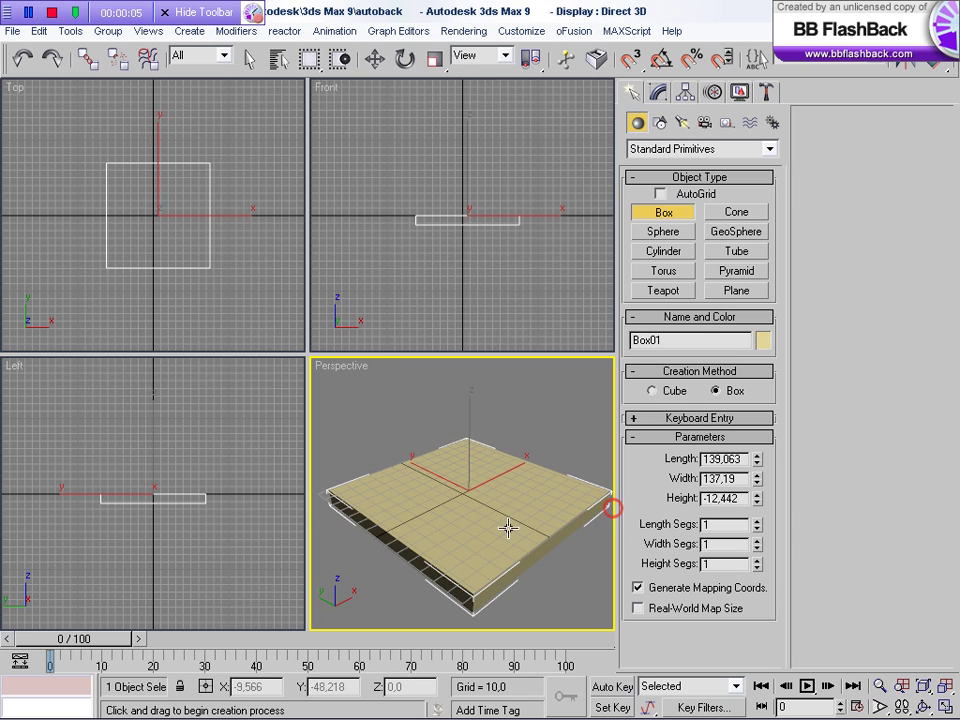
scroll(500, 522, "down", 3)
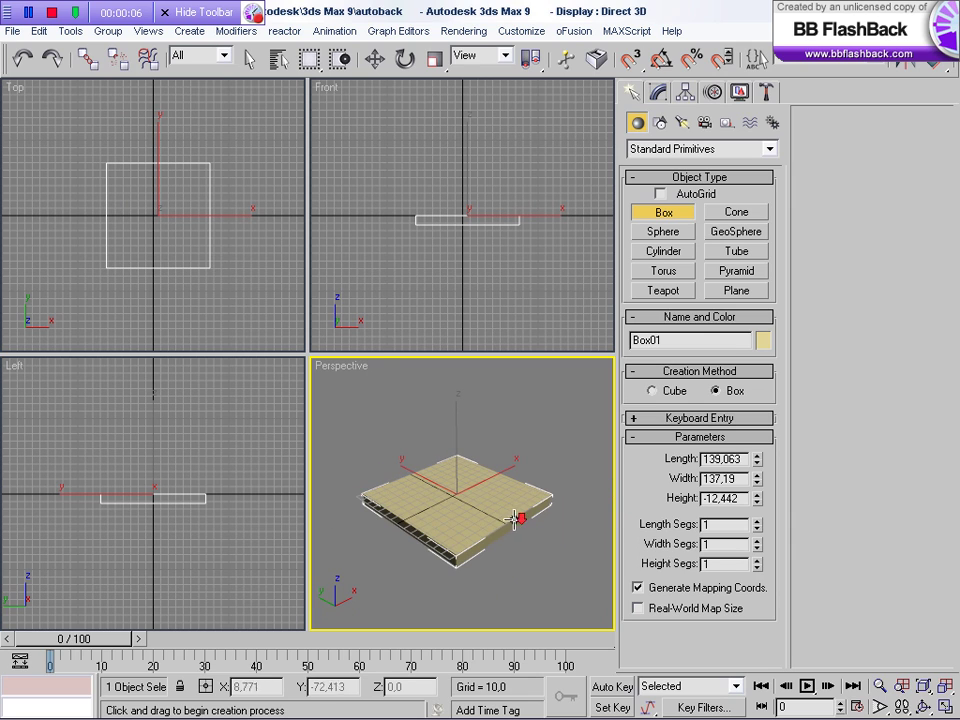
Step: Draw a pointed Cone in the Front viewport above the box
left_click(728, 213)
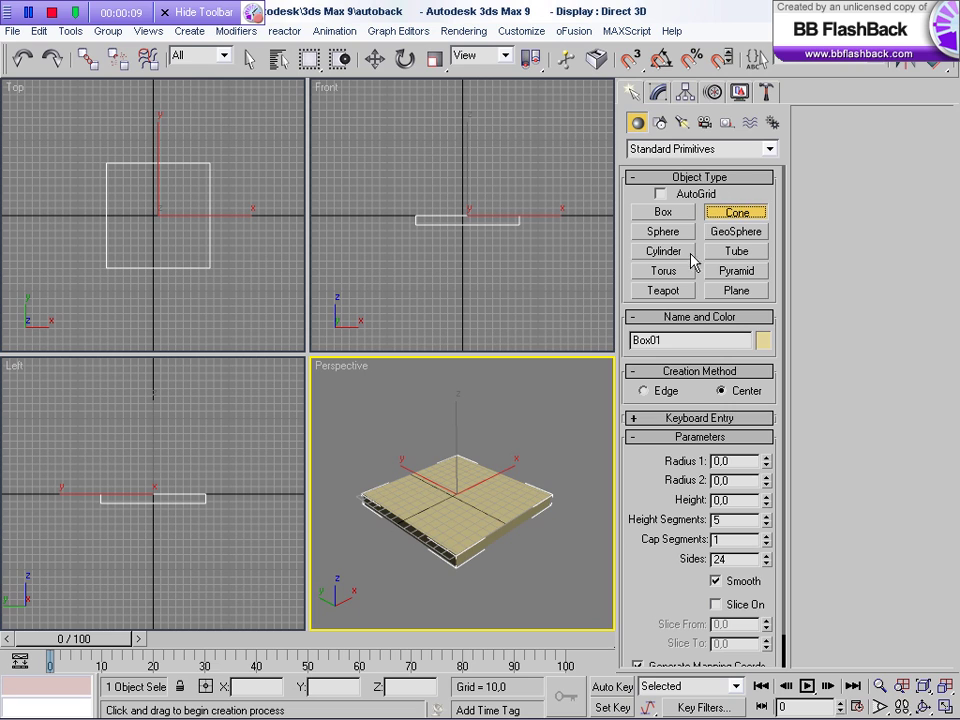
left_click_drag(456, 104, 457, 67)
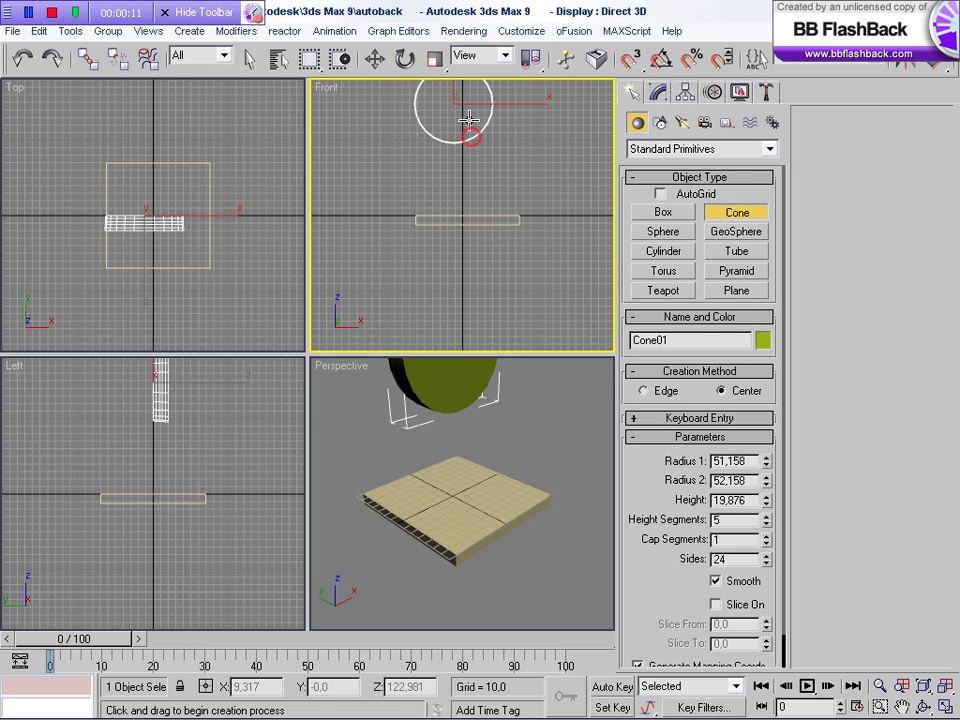
left_click(454, 107)
left_click(289, 390)
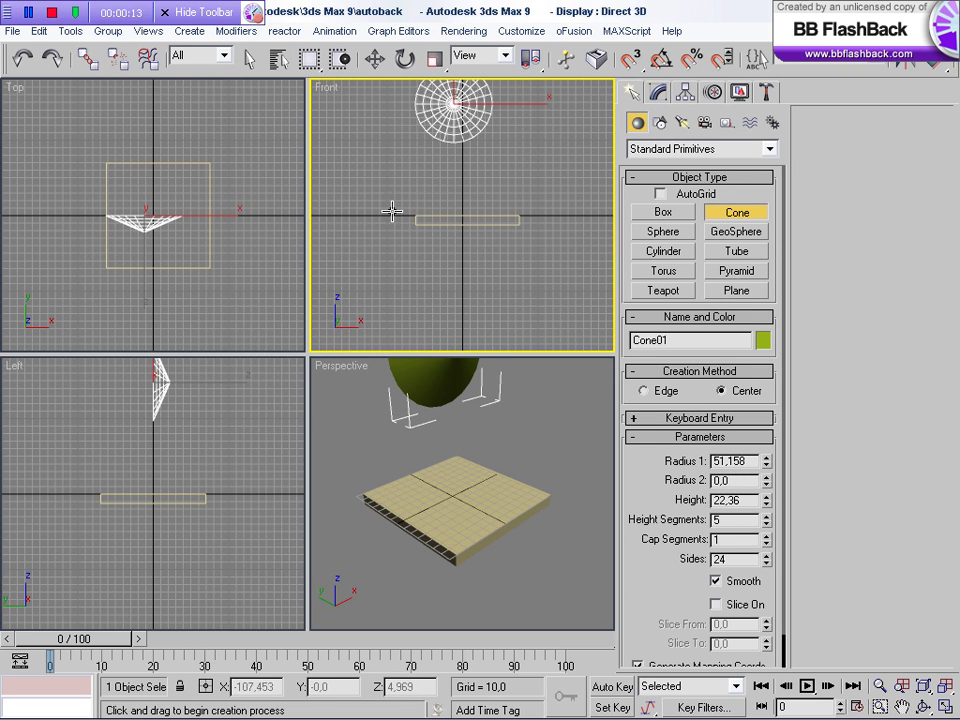
scroll(210, 460, "down", 2)
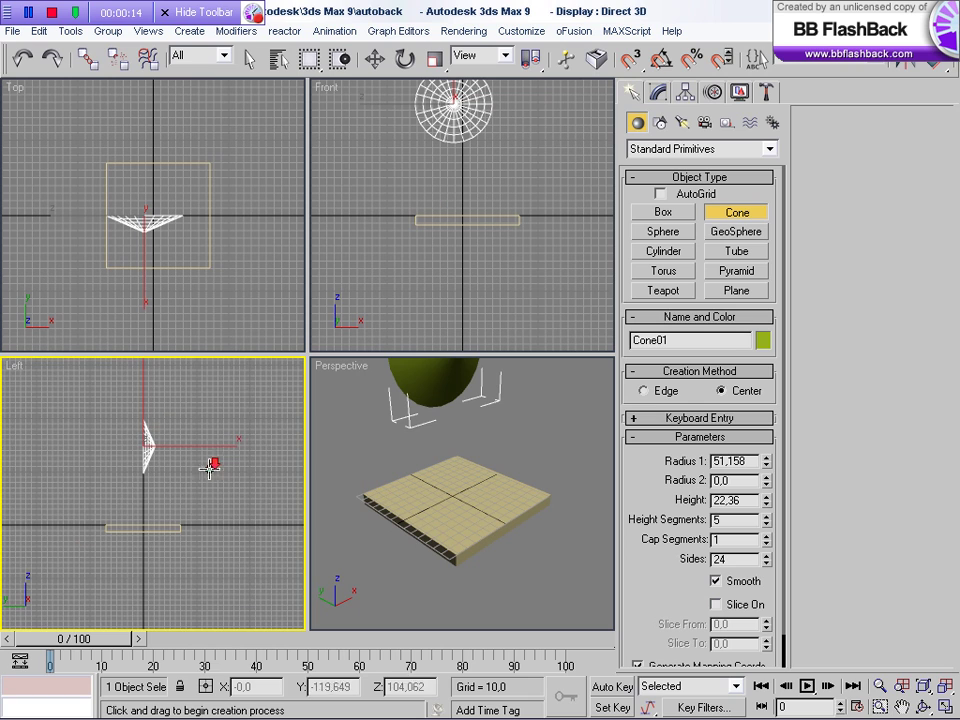
Step: Move the cone so it sits over the centre of the floor box
left_click(374, 59)
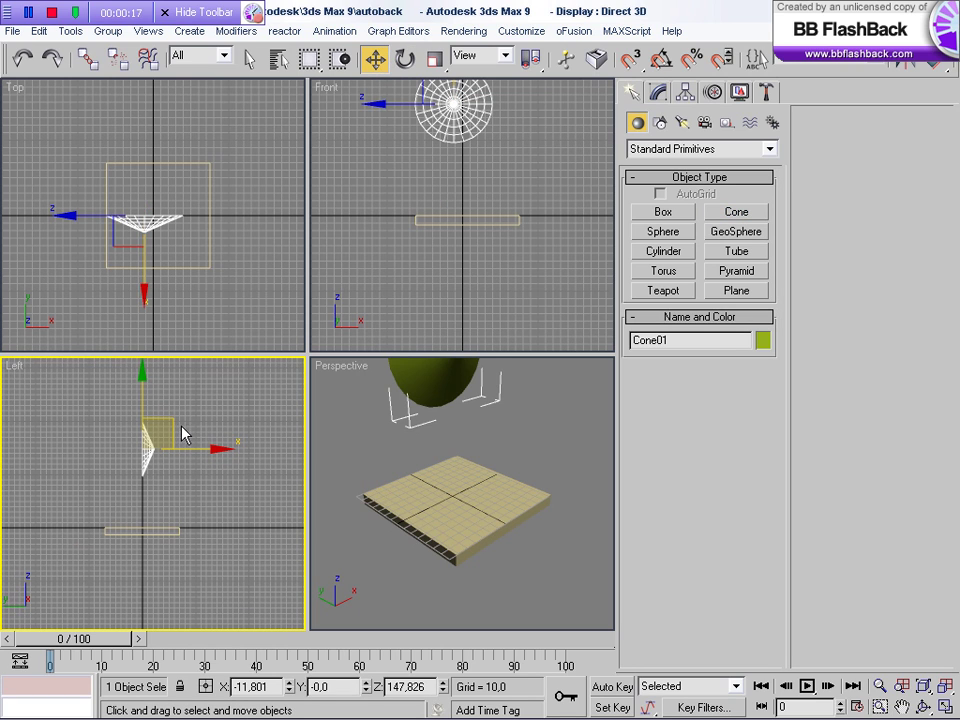
left_click_drag(183, 434, 176, 452)
left_click(193, 247)
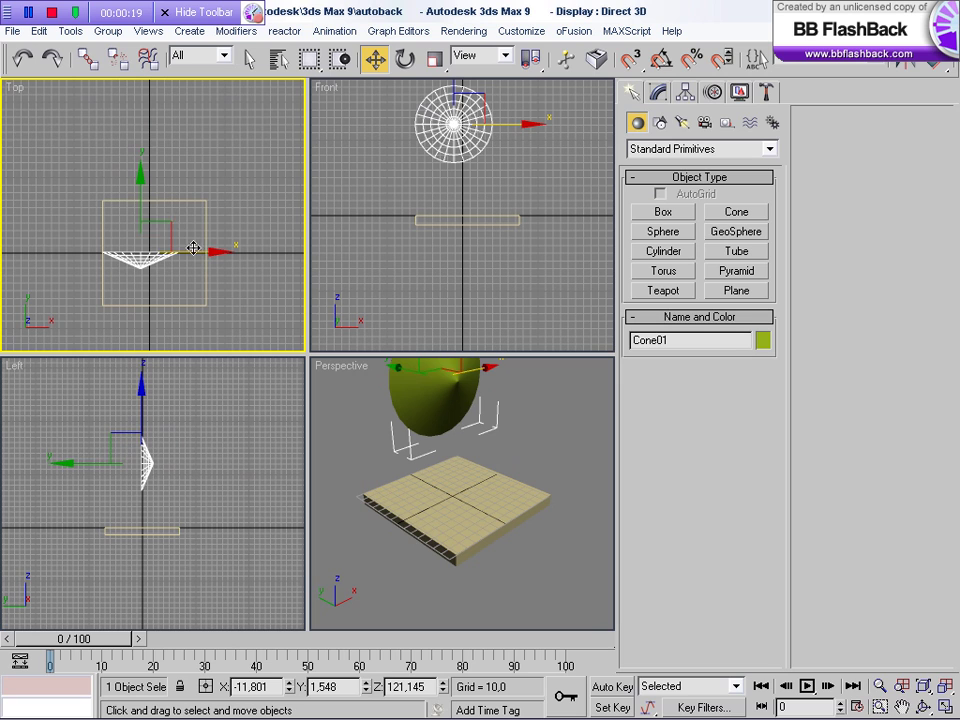
left_click_drag(154, 229, 182, 219)
right_click(492, 250)
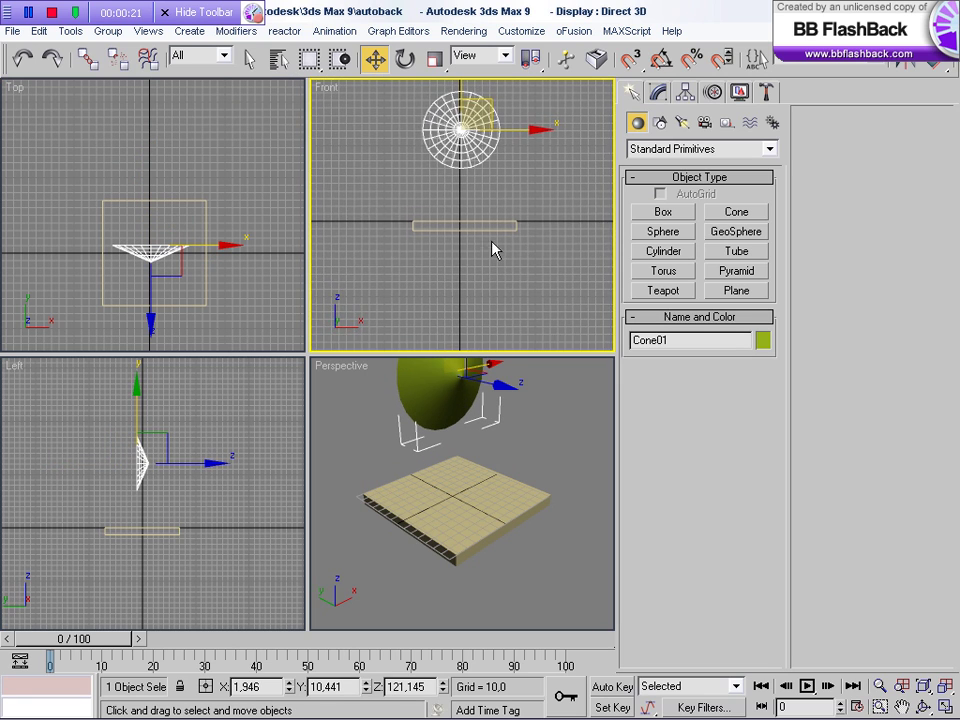
mouse_move(495, 452)
middle_mouse_down()
mouse_move(476, 553)
mouse_move(492, 515)
middle_mouse_up()
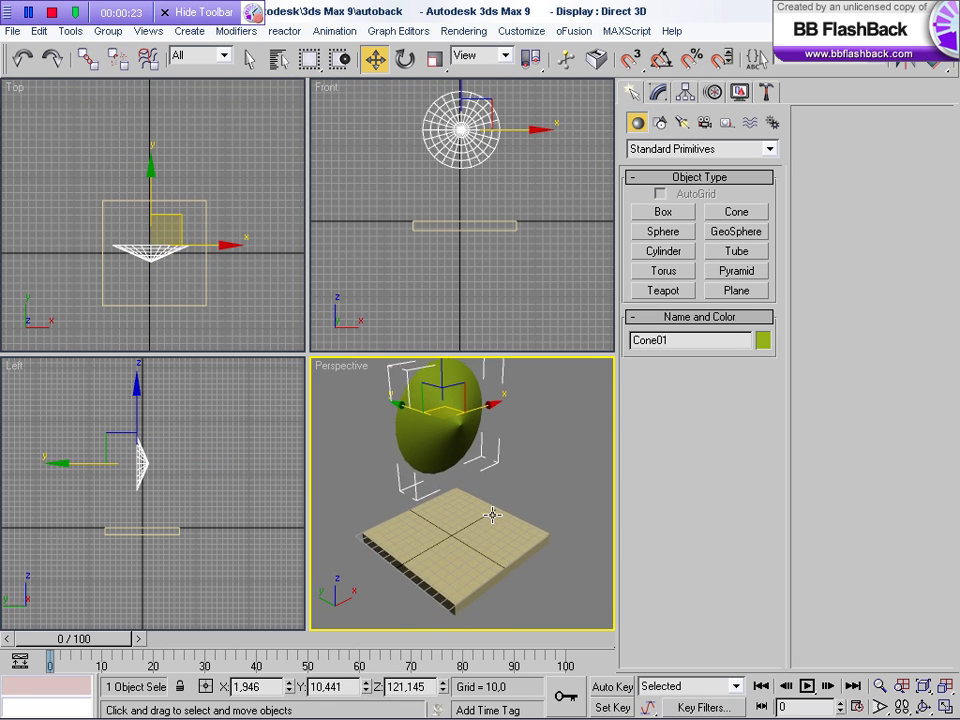
scroll(492, 515, "down", 3)
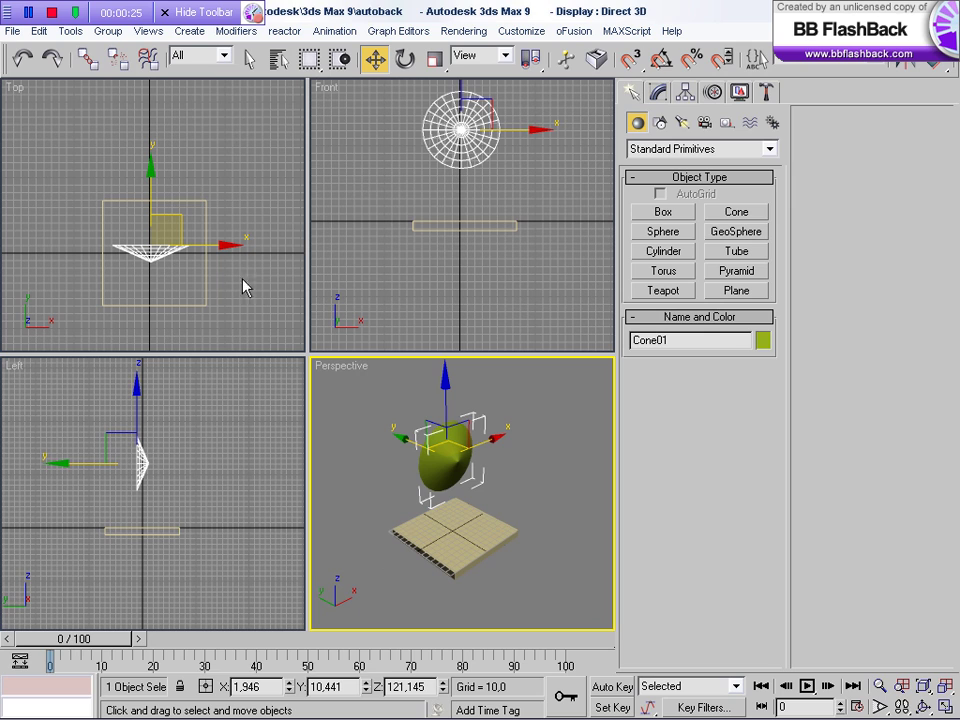
Step: Scale Box01 non-uniformly along X and Y into a larger floor
left_click(207, 272)
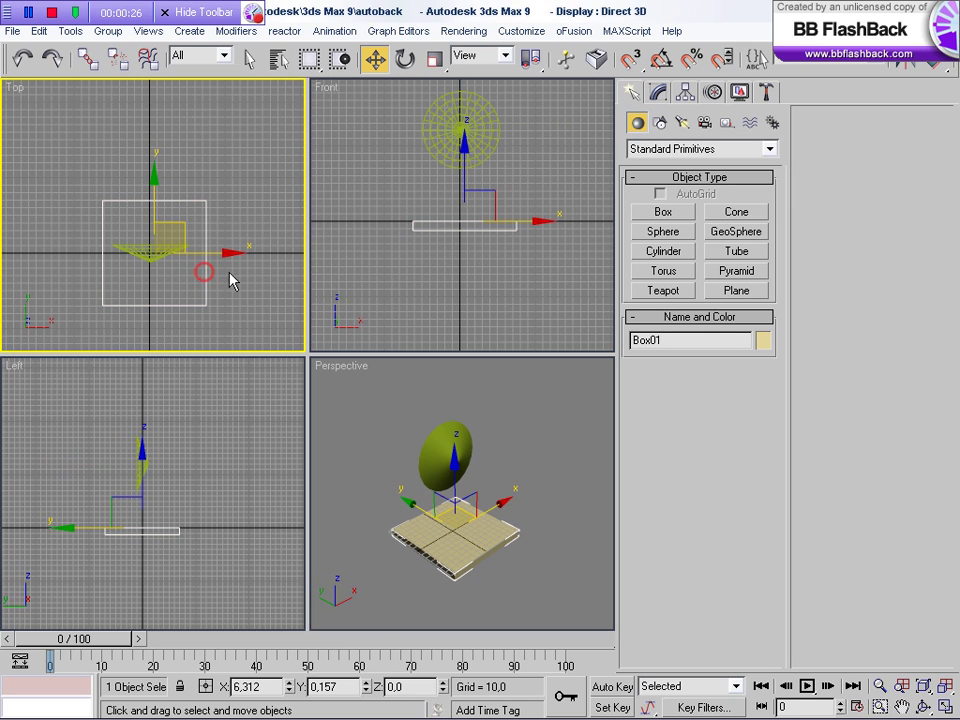
left_click(435, 62)
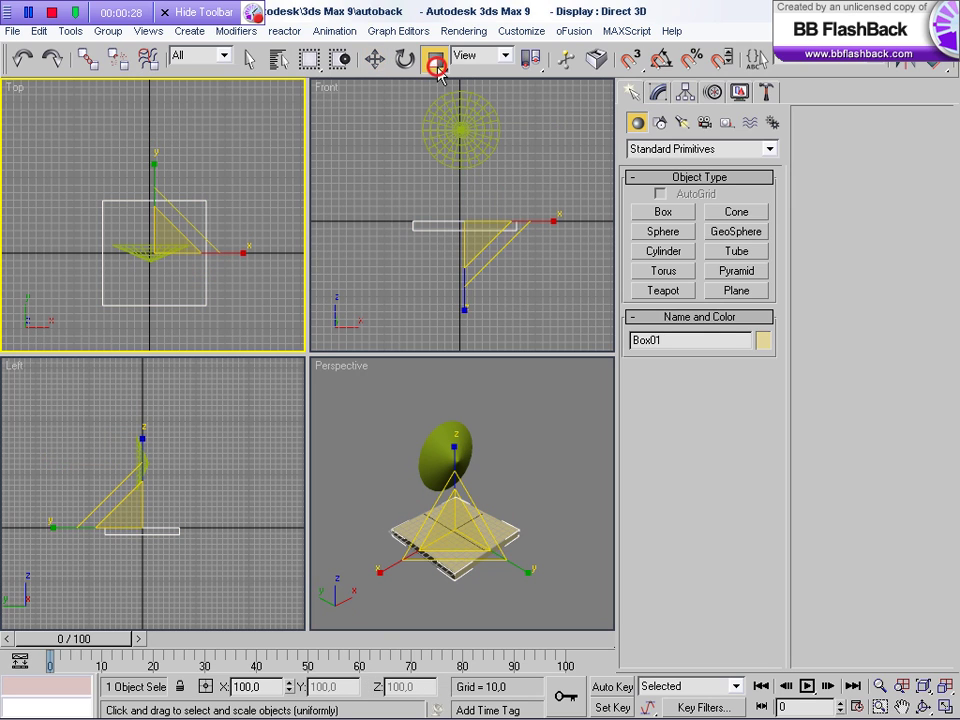
left_click(244, 258)
left_click(178, 283)
left_click(205, 280)
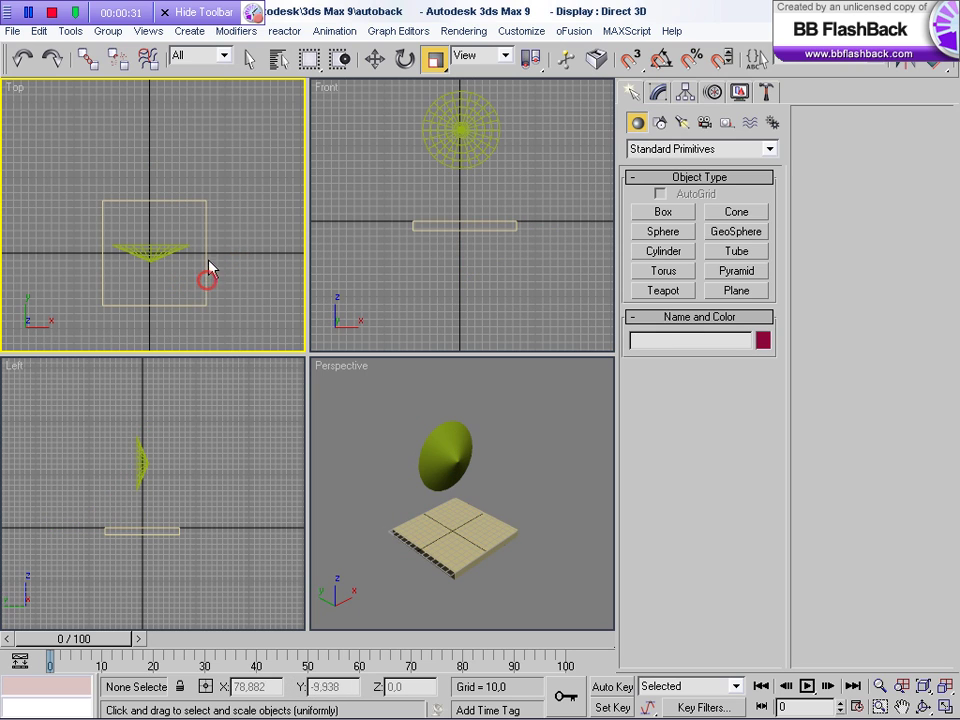
left_click(206, 278)
left_click_drag(240, 254, 255, 259)
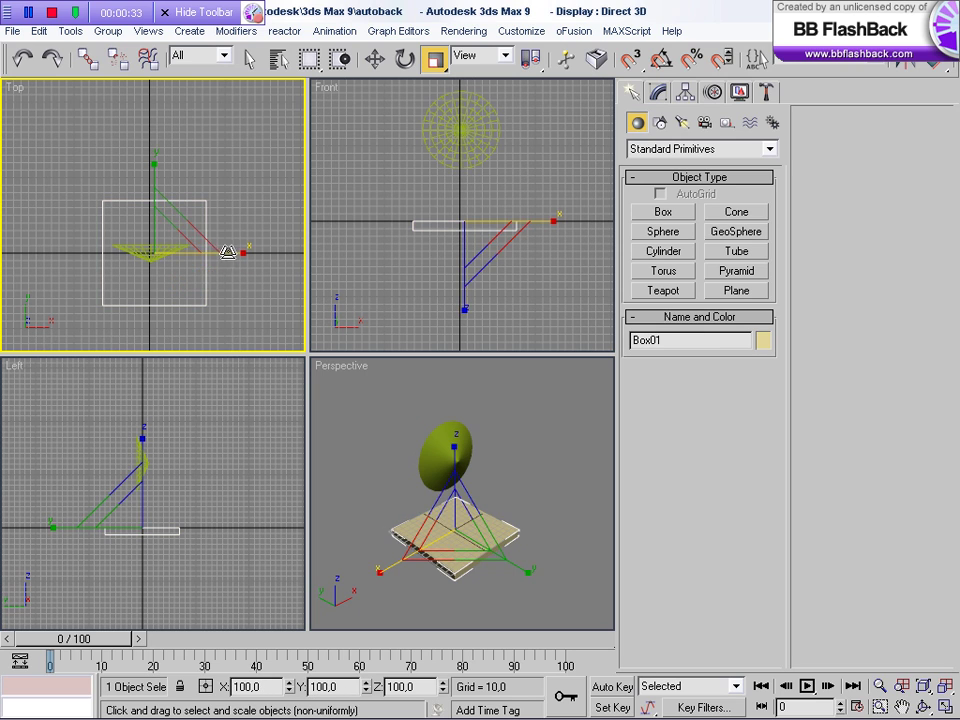
left_click_drag(154, 171, 154, 150)
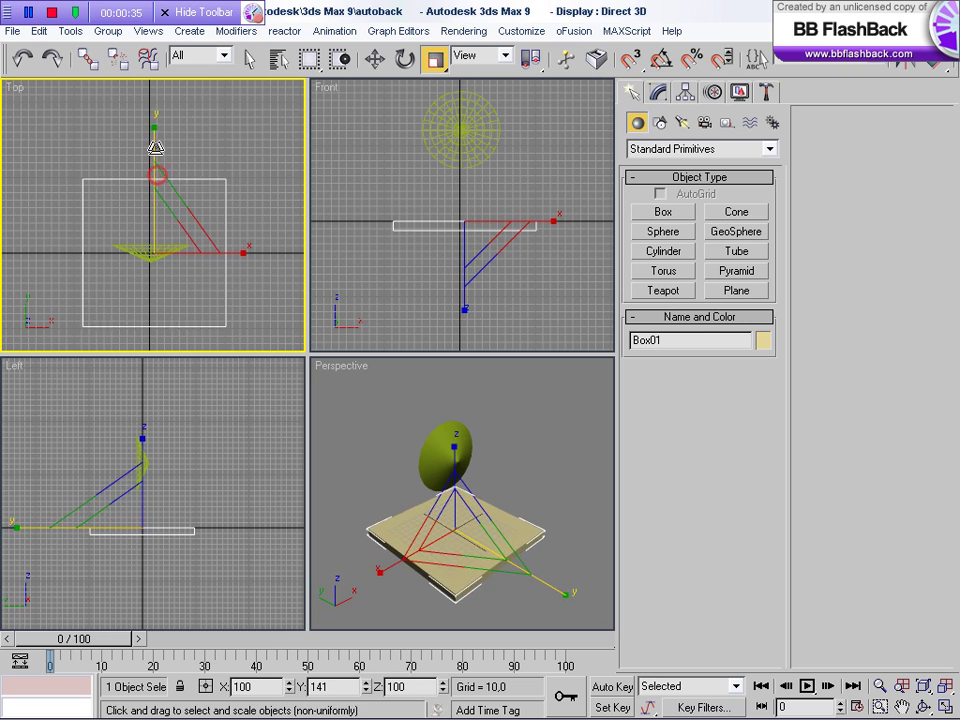
middle_click_drag(527, 459, 534, 452)
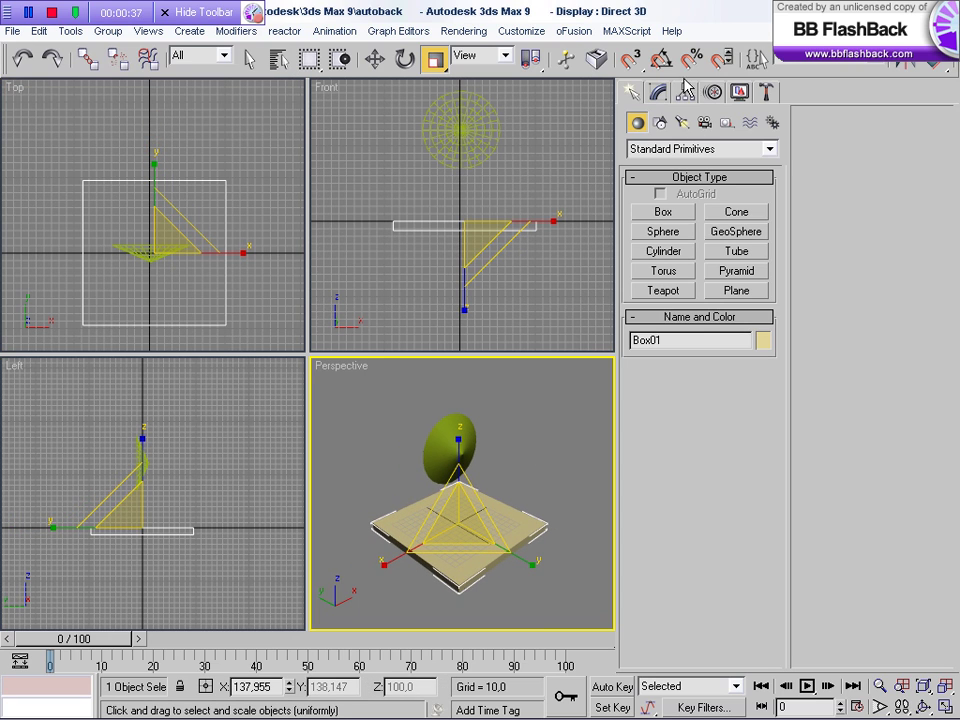
Step: Place a reactor RBCollection helper from Create > Helpers in the scene
left_click(749, 122)
left_click(727, 122)
left_click(772, 148)
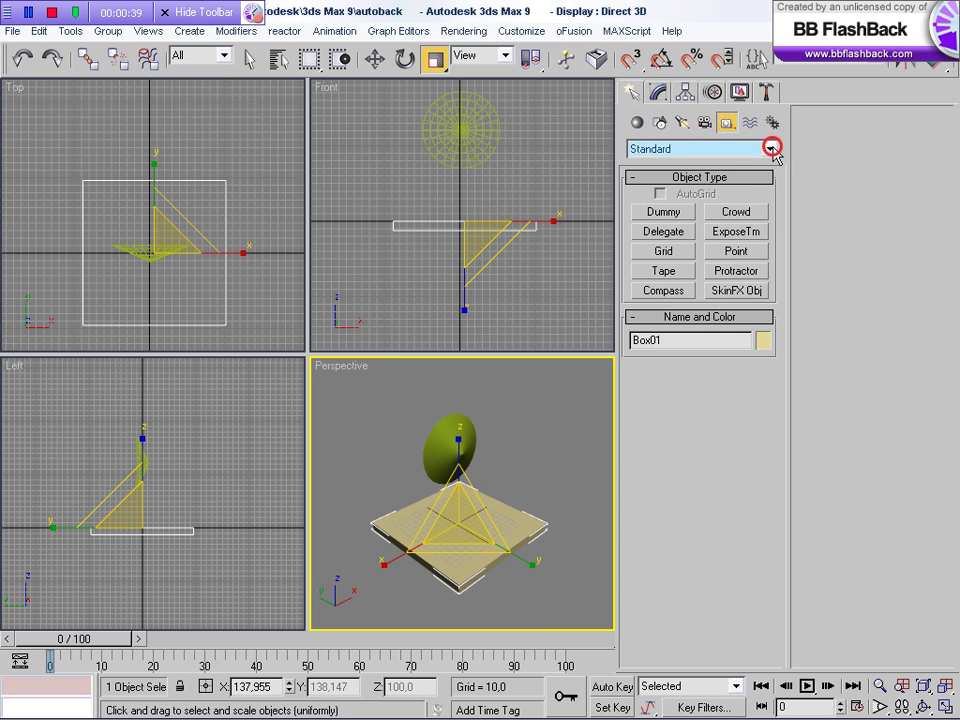
left_click(670, 216)
left_click(768, 148)
left_click(677, 200)
left_click(650, 212)
left_click(595, 163)
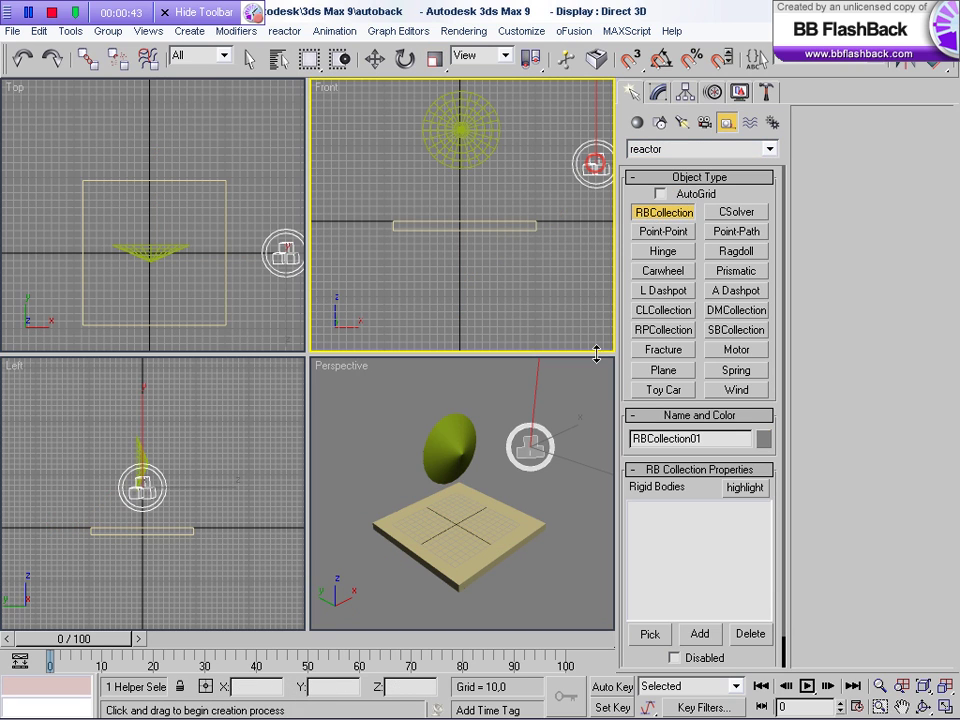
Step: Add Box01 and Cone01 to the collection as rigid bodies
left_click(700, 633)
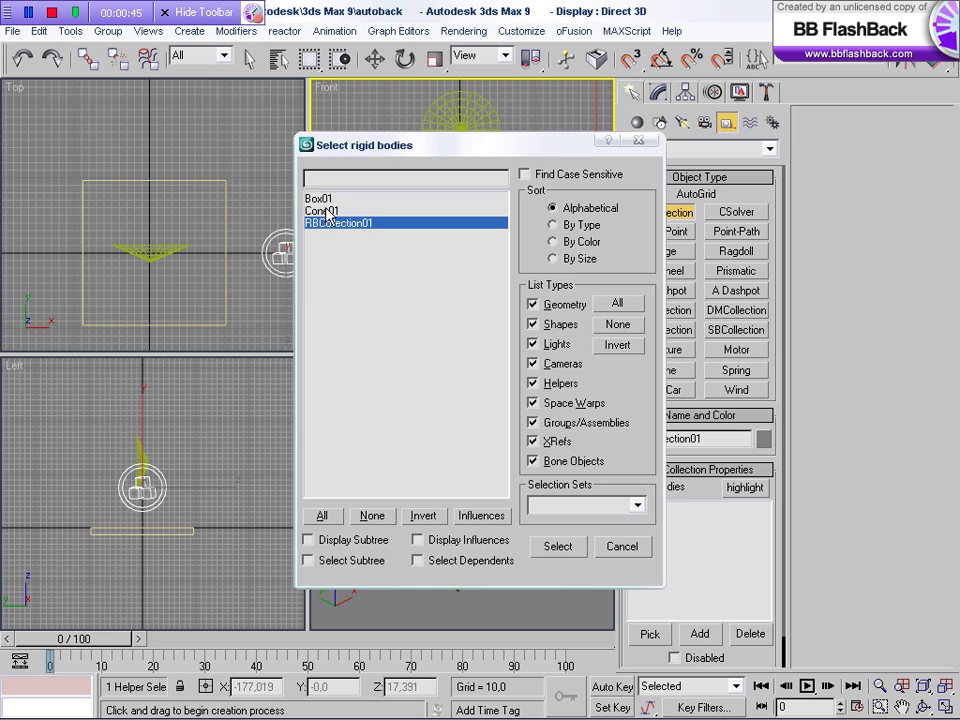
left_click_drag(322, 199, 330, 212)
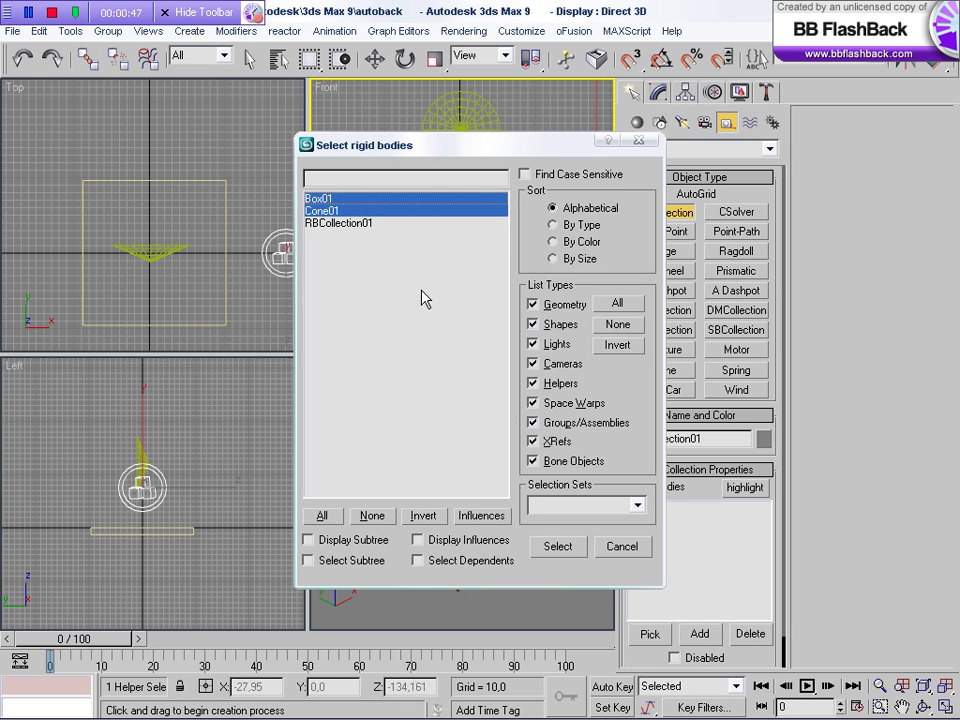
left_click(557, 547)
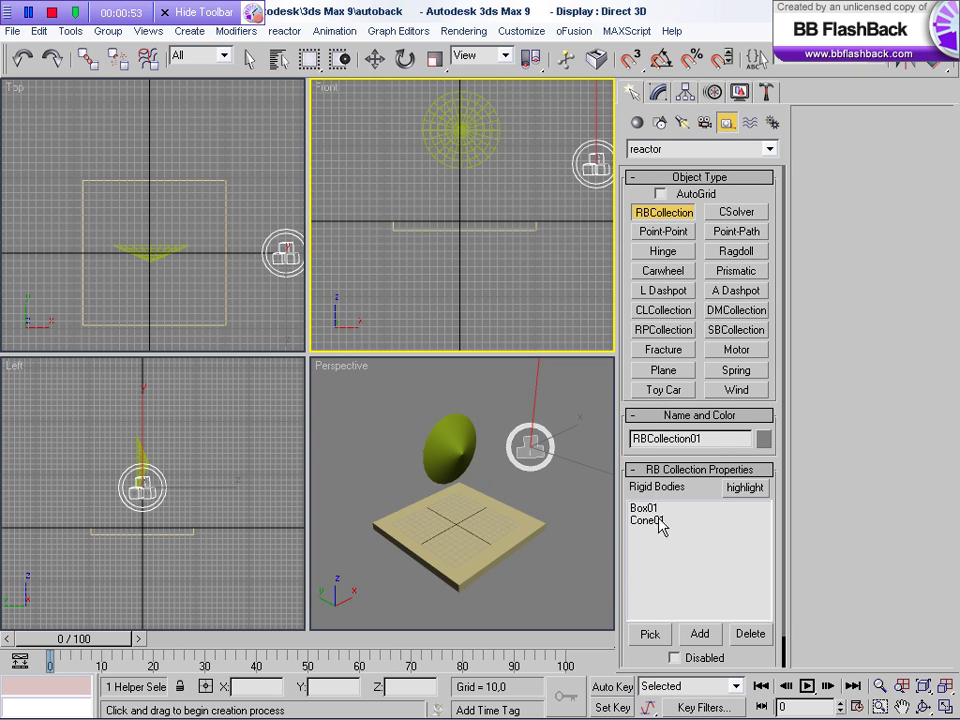
Step: Give Cone01 a mass of 15 in the reactor utility
left_click(766, 91)
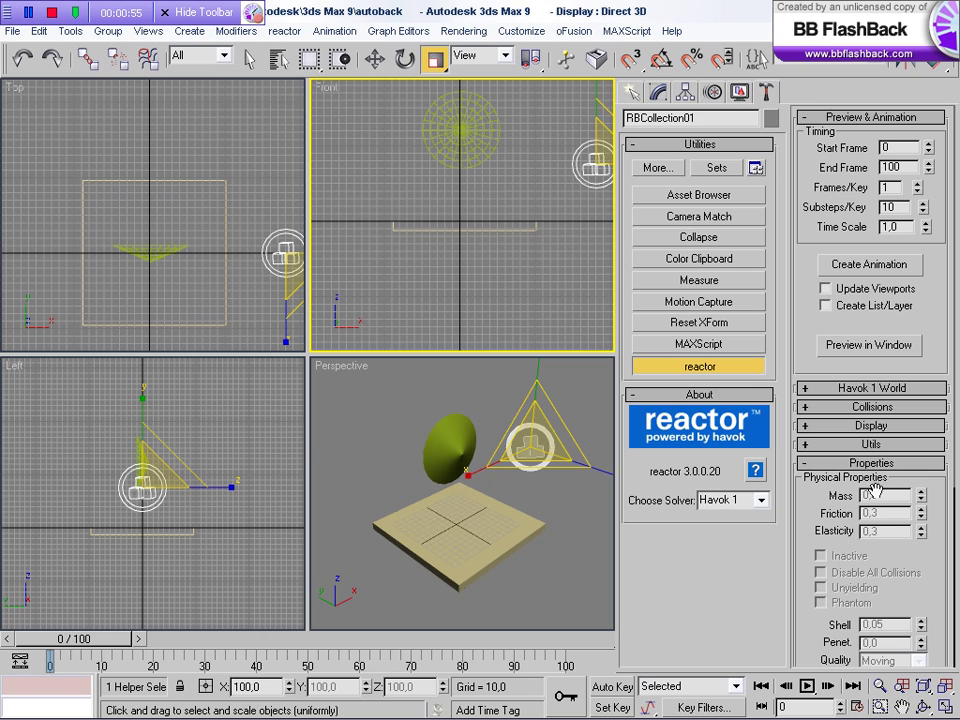
left_click(450, 448)
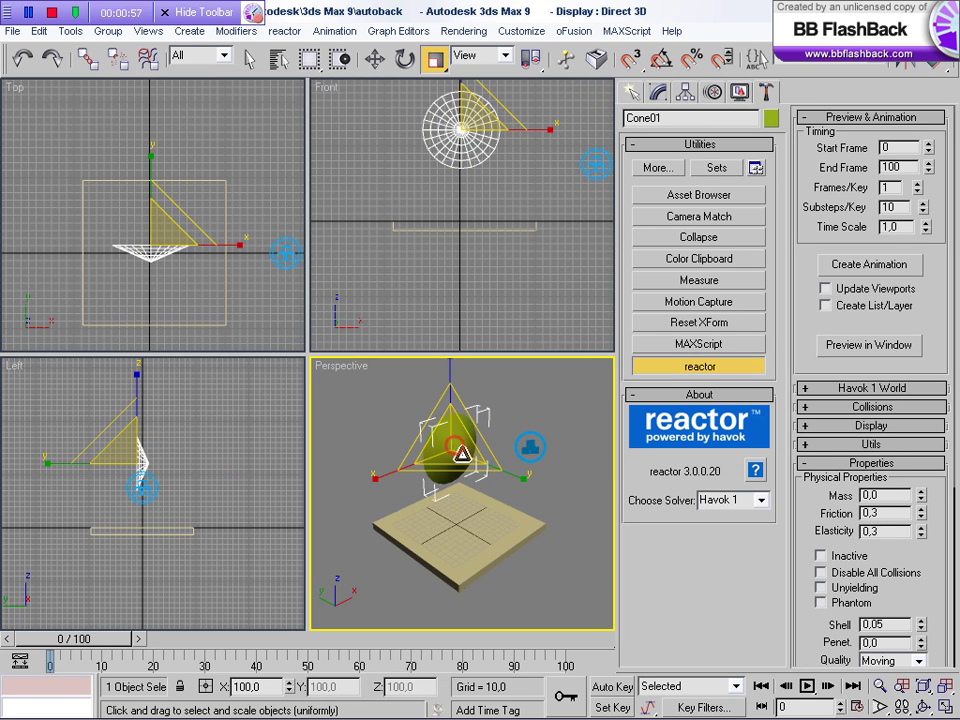
left_click(899, 491)
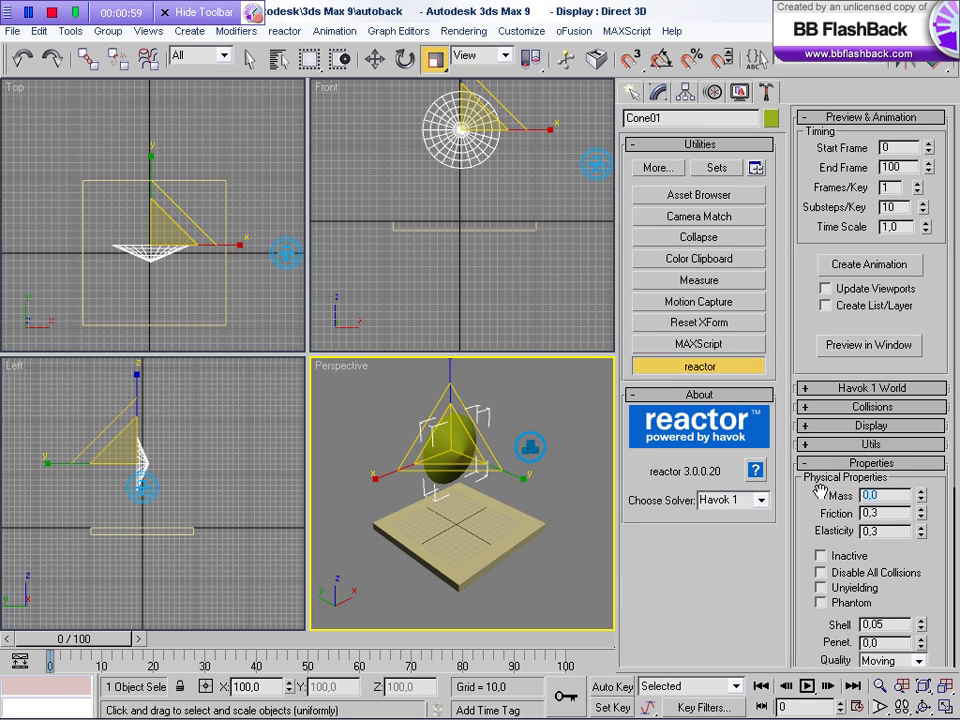
type("15")
left_click(921, 553)
scroll(900, 542, "down", 3)
scroll(900, 542, "up", 3)
Step: Create the reactor animation and close the finished analysis message
left_click(869, 264)
left_click(439, 377)
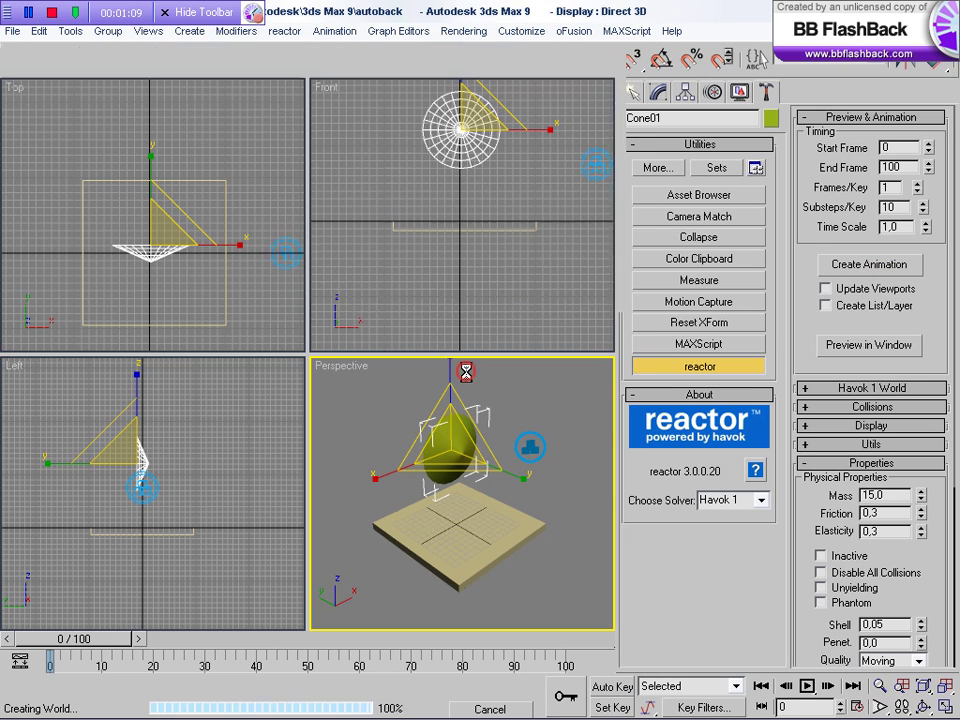
left_click(600, 290)
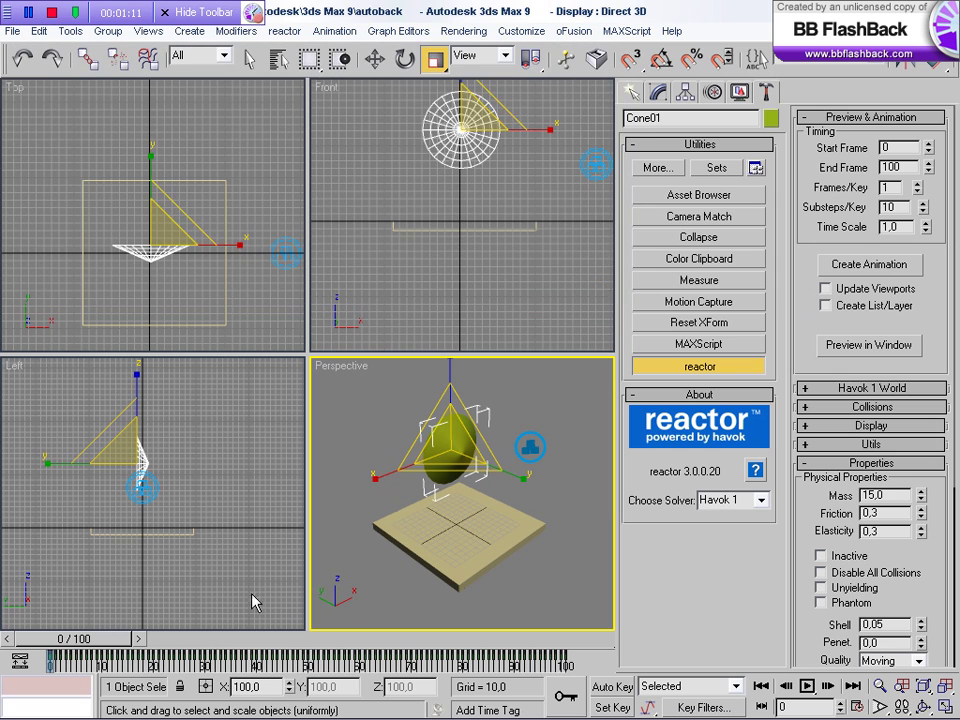
Step: Scrub to frame 23 and render the Perspective view of the cone hitting the box
mouse_move(90, 640)
left_mouse_down()
mouse_move(536, 640)
mouse_move(90, 642)
mouse_move(390, 650)
mouse_move(200, 648)
left_mouse_up()
key("r")
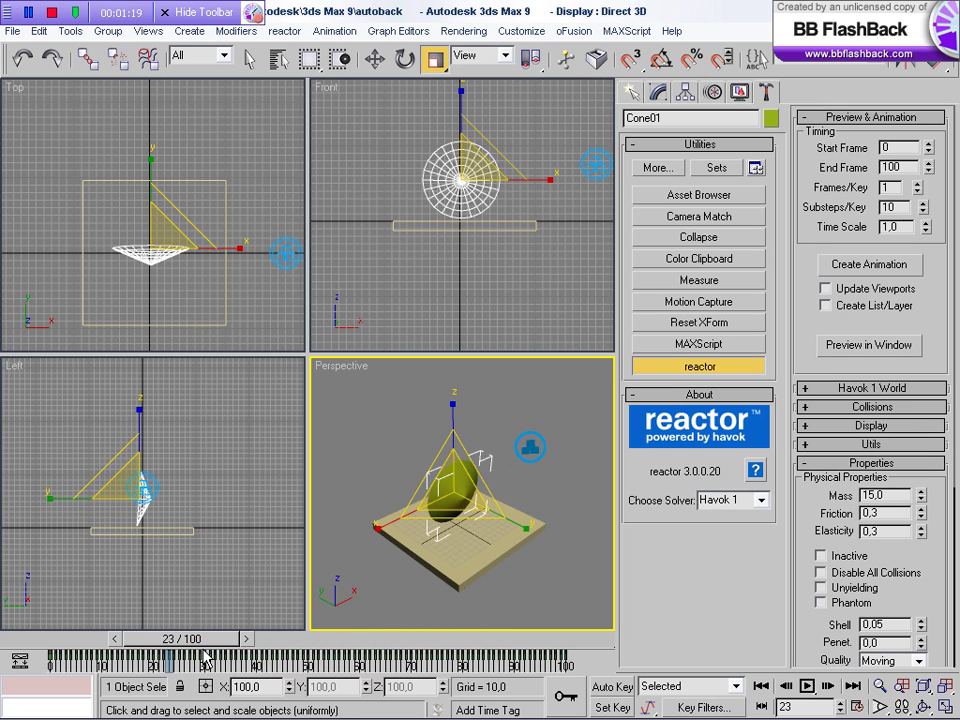
key("shift+q")
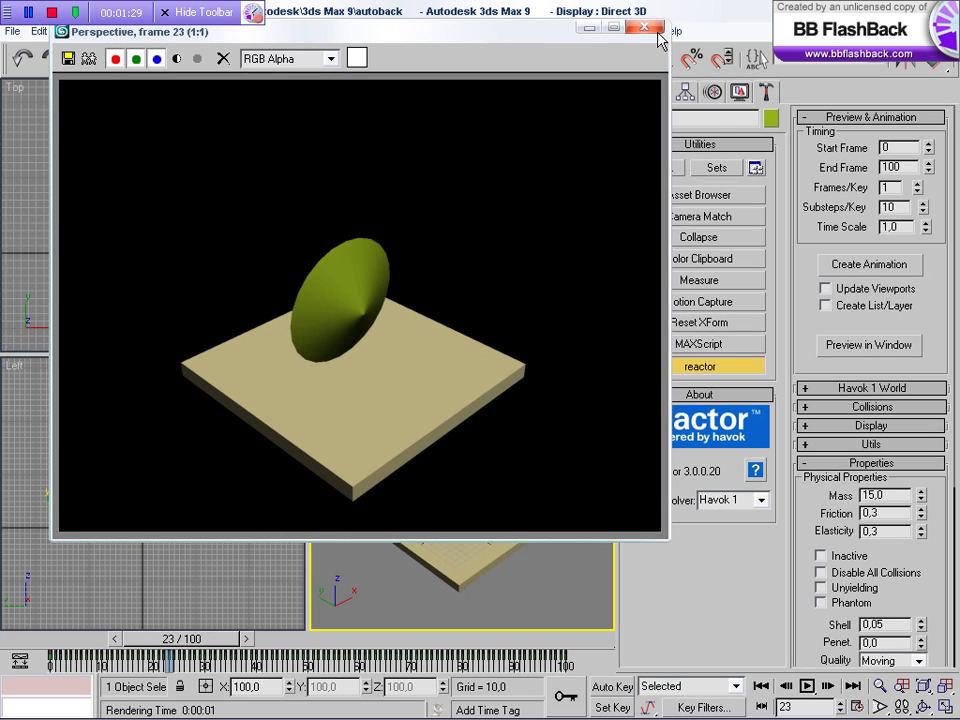
left_click(644, 27)
left_click(628, 88)
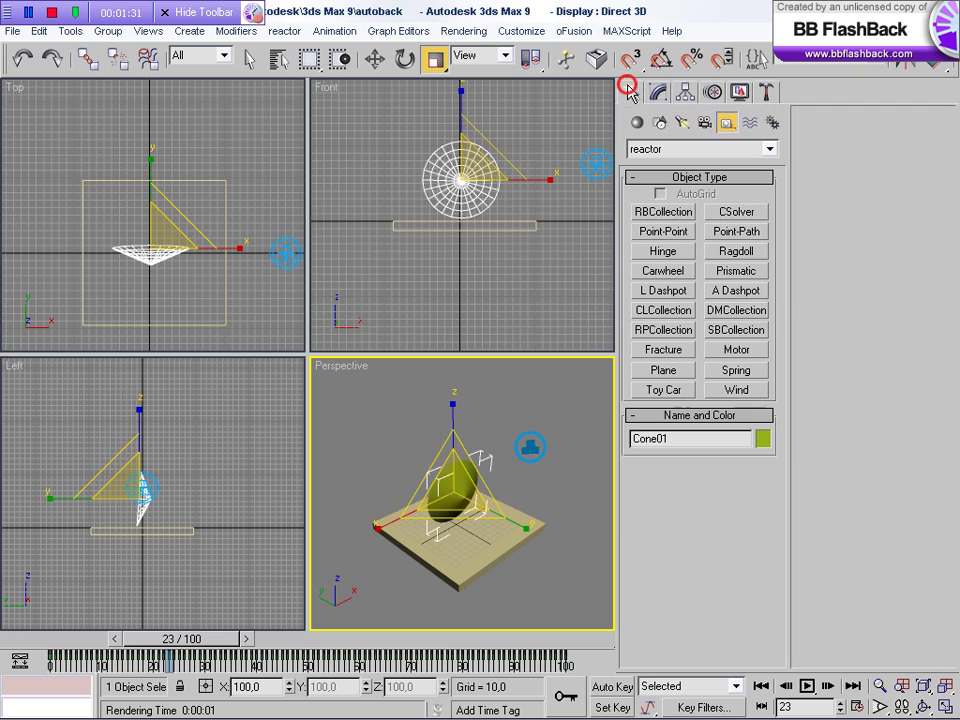
Step: Give Cone01 8 height segments, 4 cap segments and 40 sides, then re-render frame 23
left_click(637, 122)
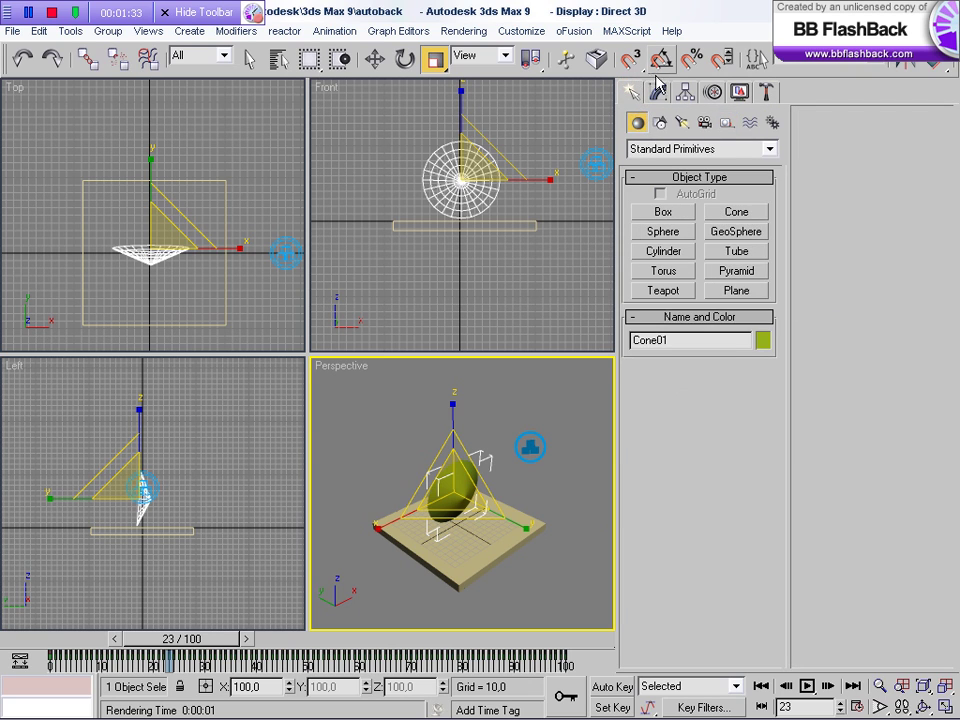
left_click(657, 90)
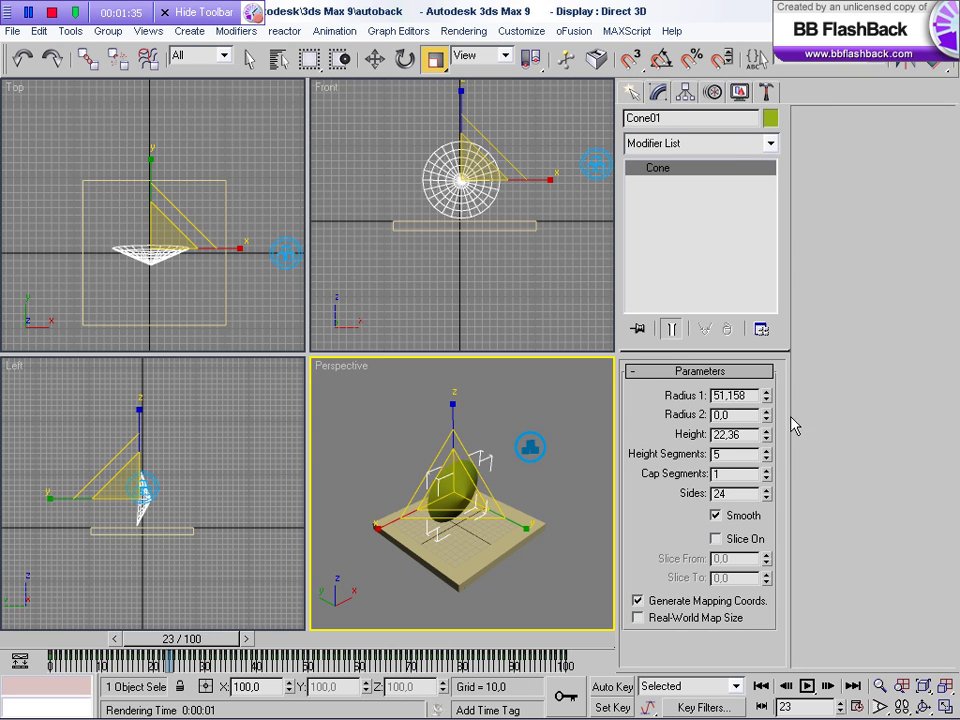
left_click(766, 450)
left_click(766, 450)
left_click(766, 450)
left_click(765, 469)
left_click(765, 469)
left_click(765, 469)
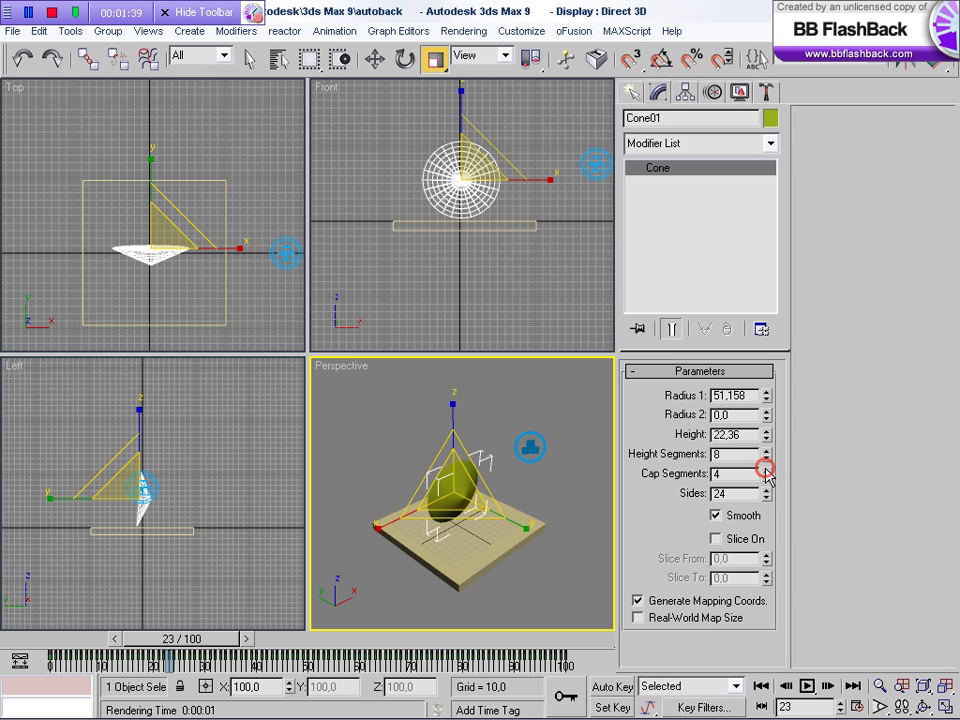
left_click_drag(767, 492, 767, 493)
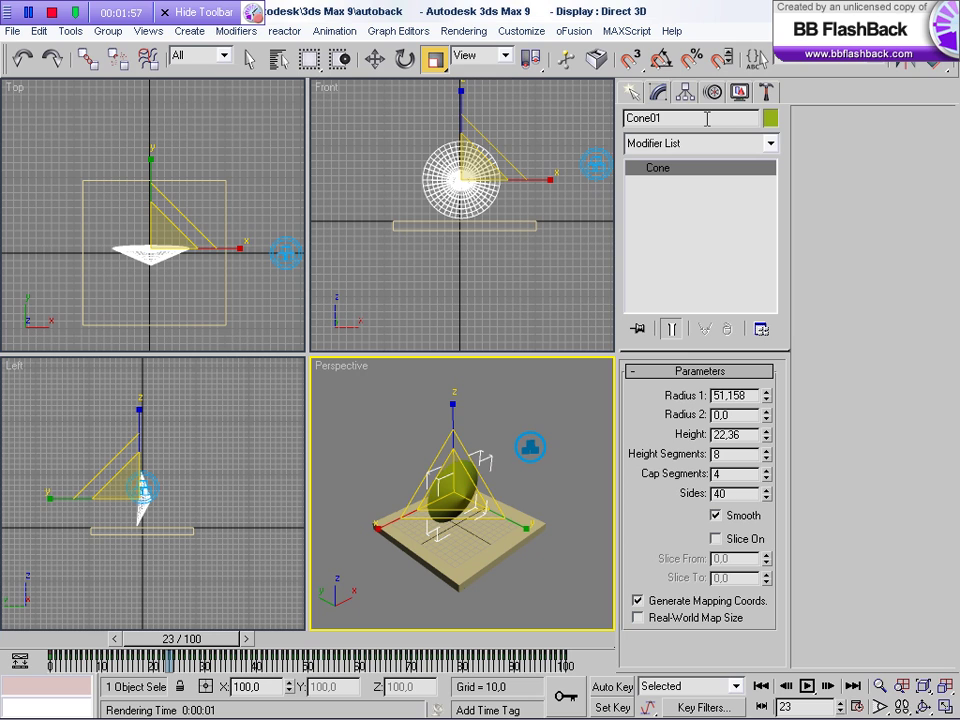
key("shift+q")
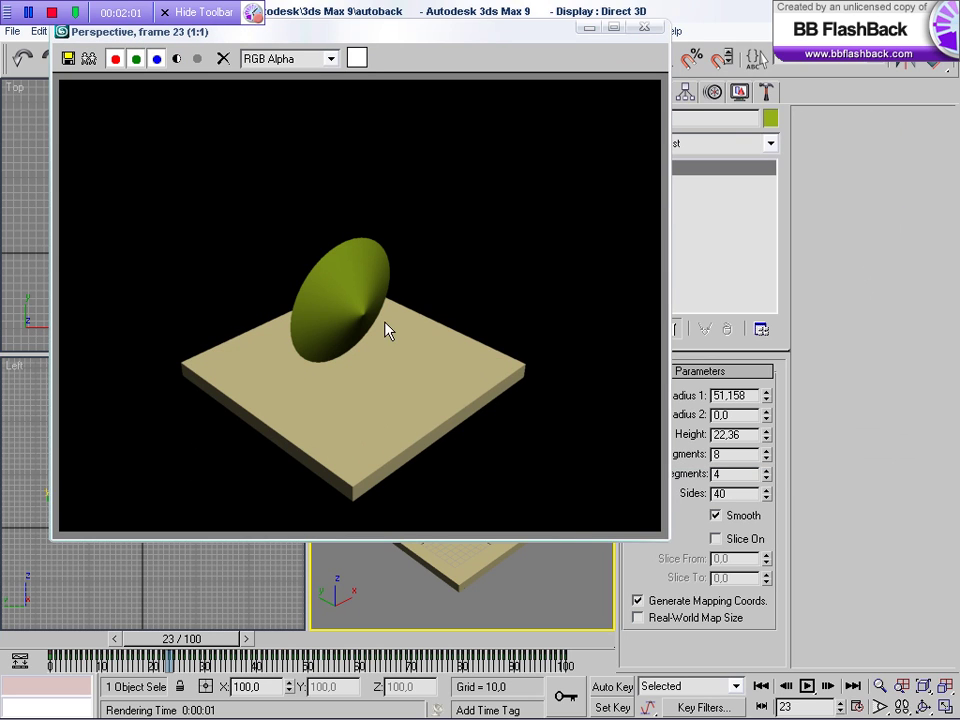
Step: Close the frame 23 render window to return to the viewports
left_click(644, 27)
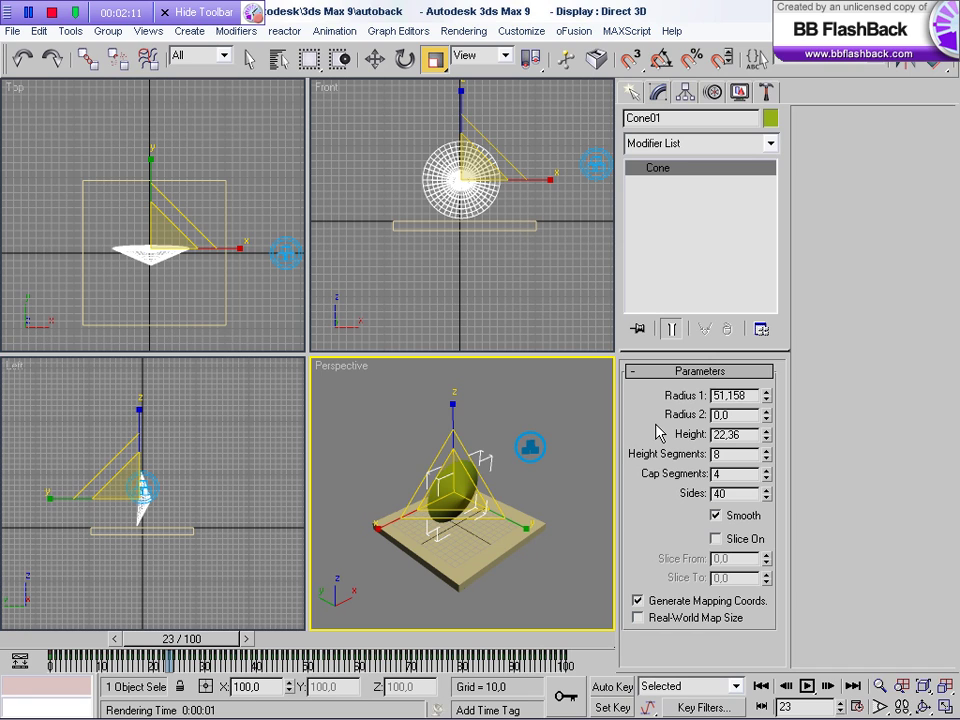
Step: From the Material Editor's Material/Map Browser, start opening a material library file
key("m")
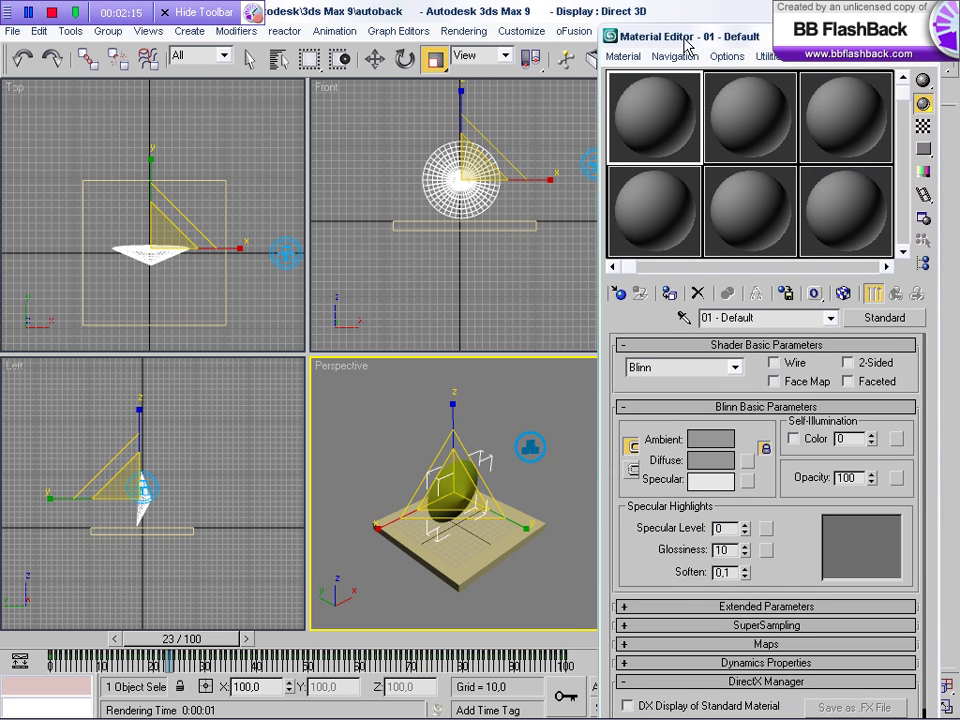
left_click_drag(750, 37, 752, 27)
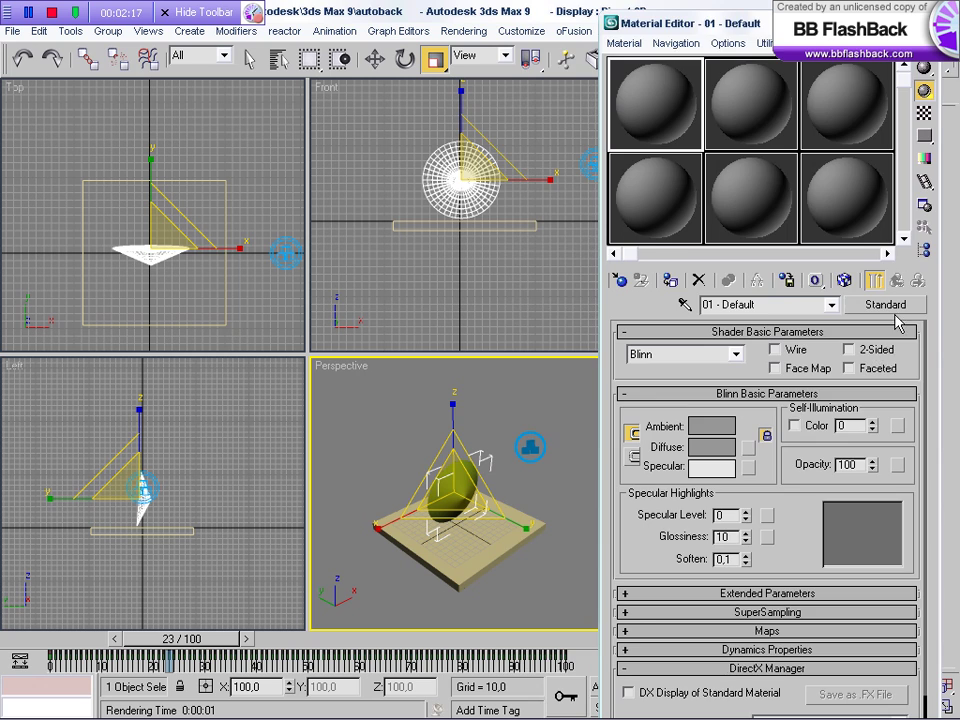
left_click(894, 306)
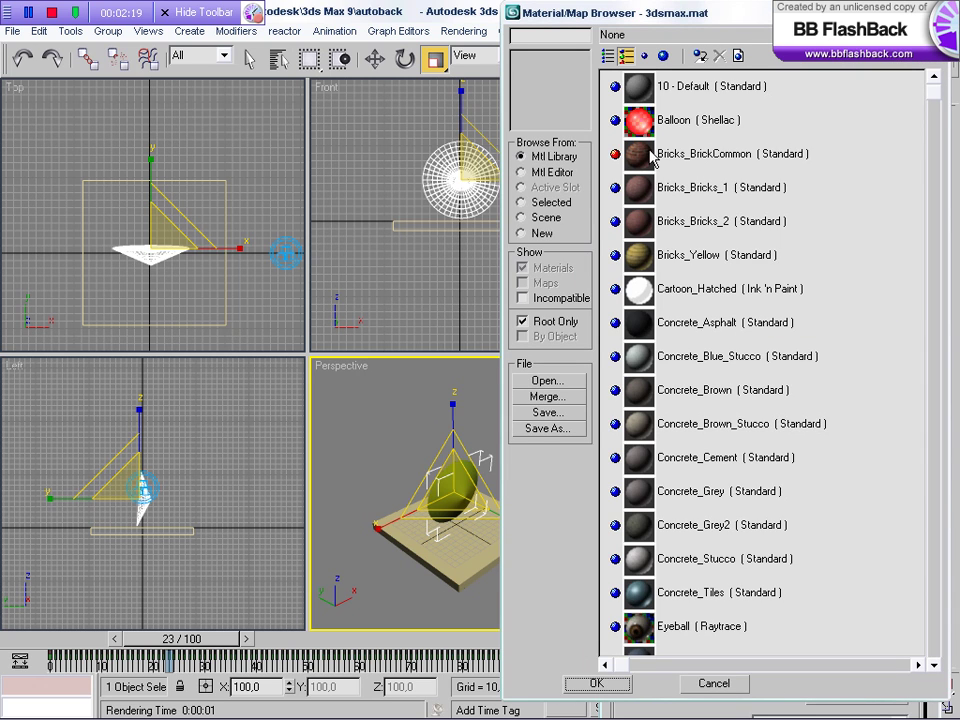
scroll(728, 300, "down", 1)
scroll(721, 364, "down", 3)
scroll(668, 375, "down", 3)
scroll(750, 373, "up", 4)
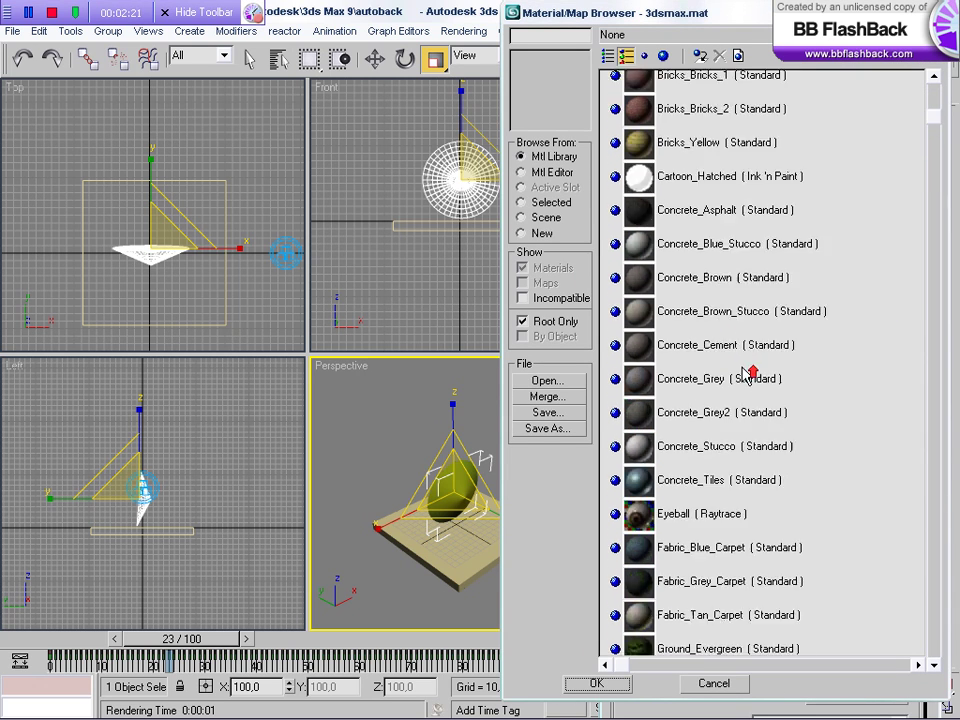
scroll(750, 373, "up", 3)
left_click(550, 218)
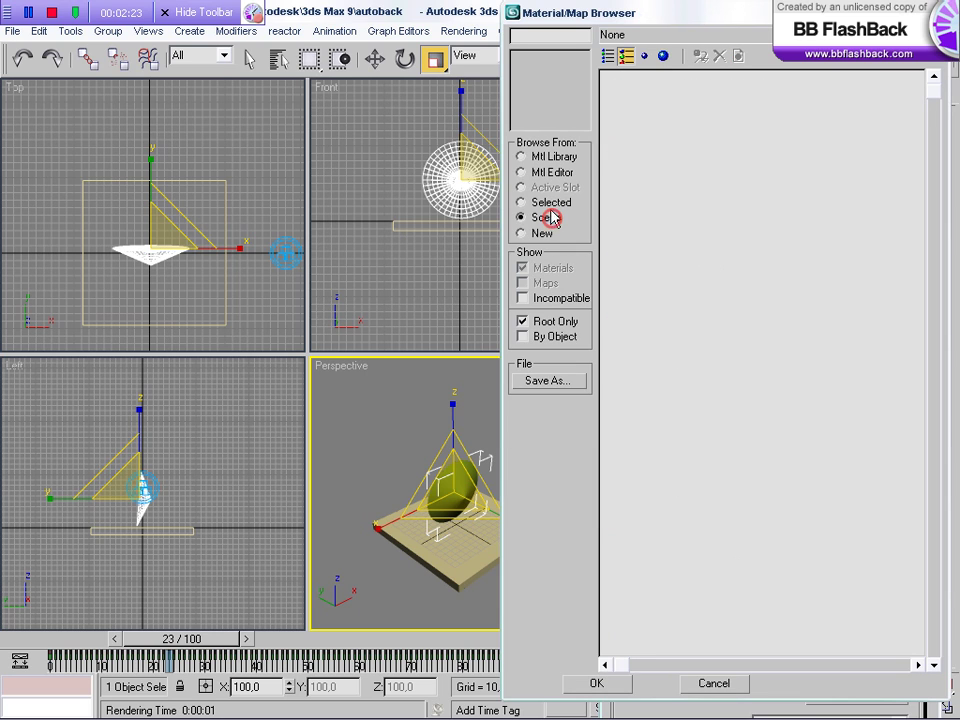
left_click(551, 157)
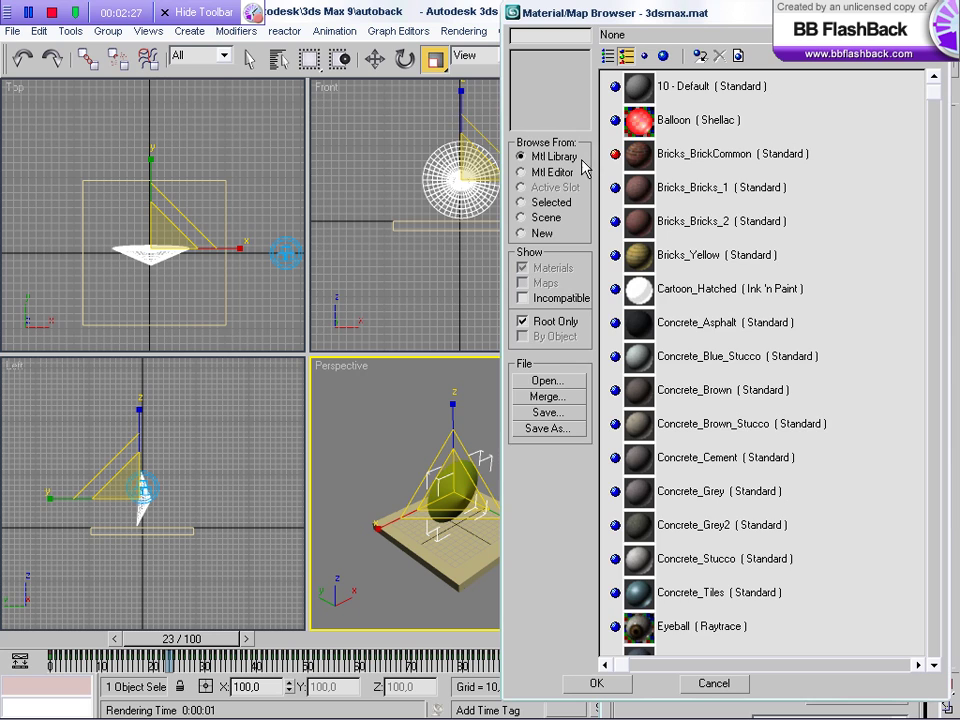
left_click(550, 380)
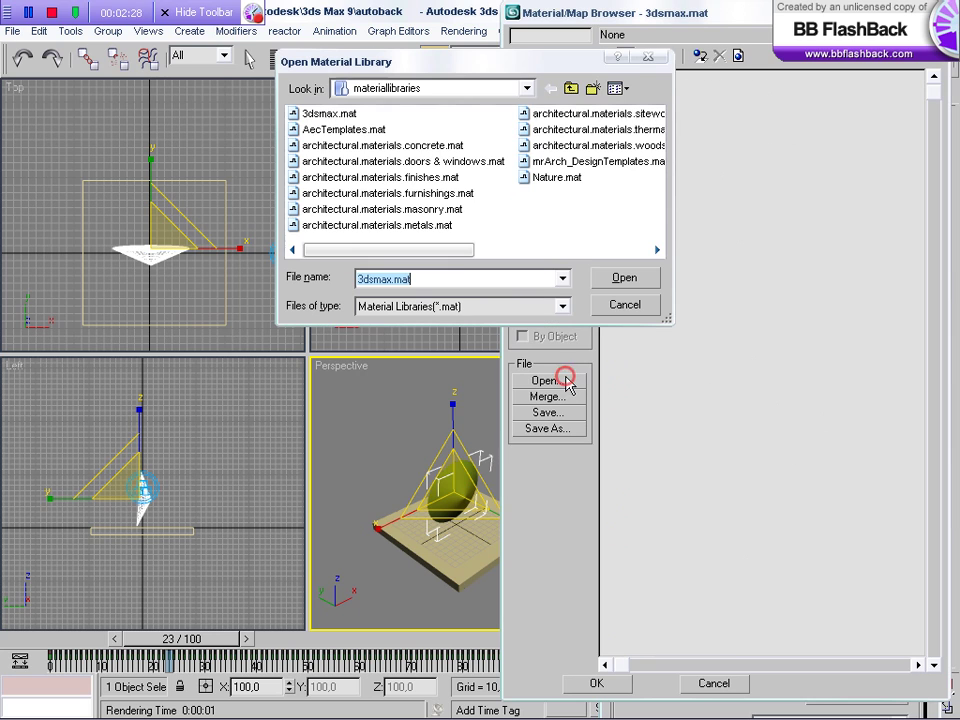
Step: Load 3dsmax.mat from G:\Program Files\Autodesk\3ds Max 9\materiallibraries
left_click(525, 90)
left_click(526, 90)
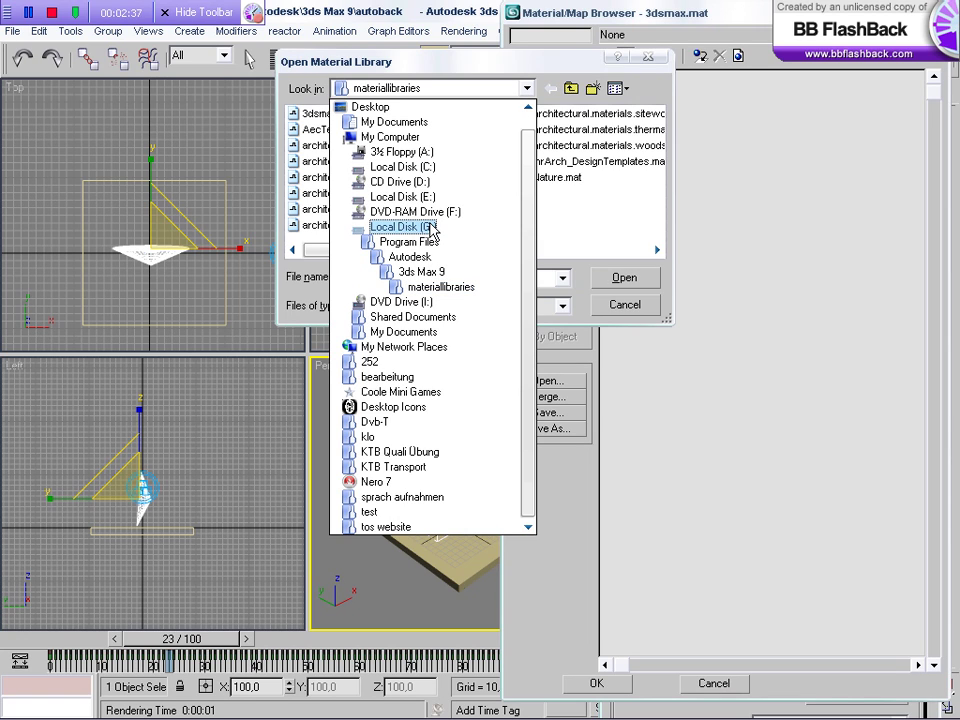
left_click(426, 227)
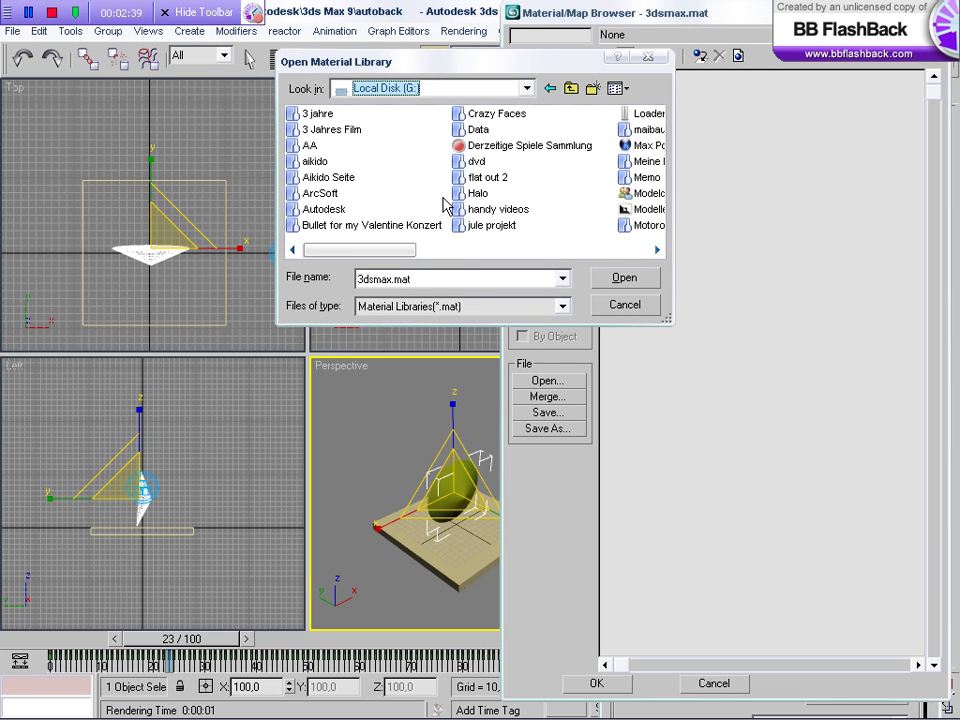
left_click_drag(384, 250, 484, 255)
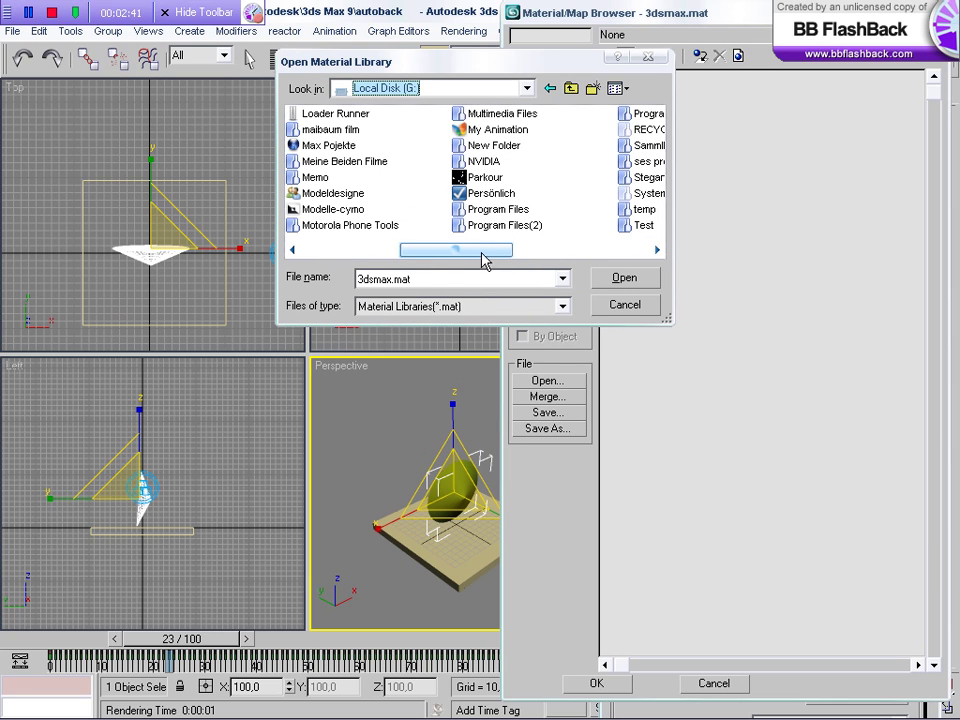
double_click(510, 209)
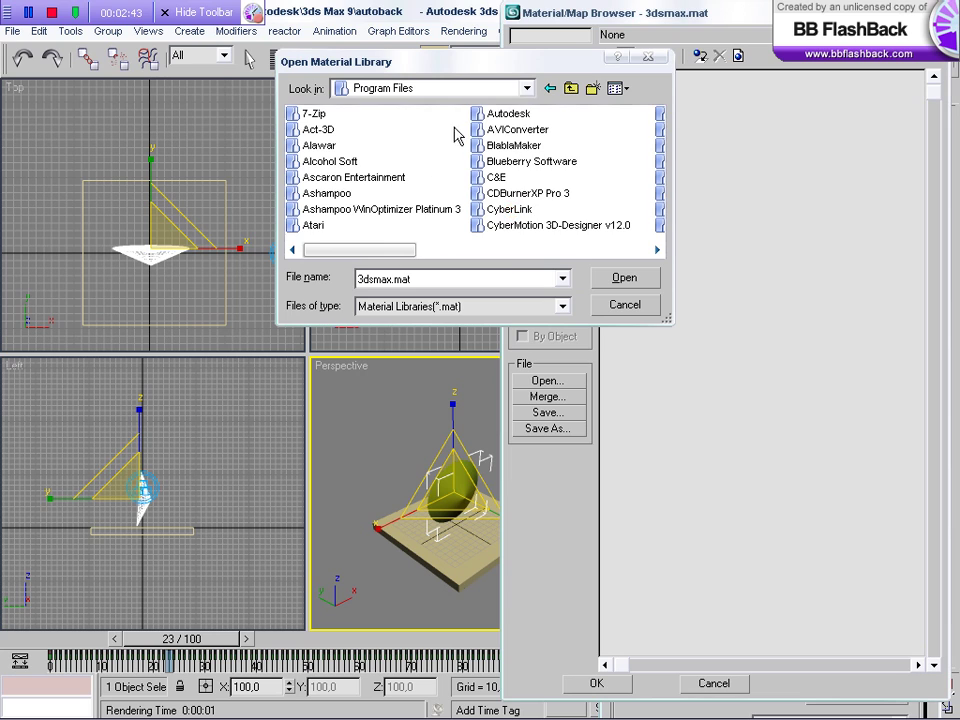
double_click(517, 116)
double_click(340, 117)
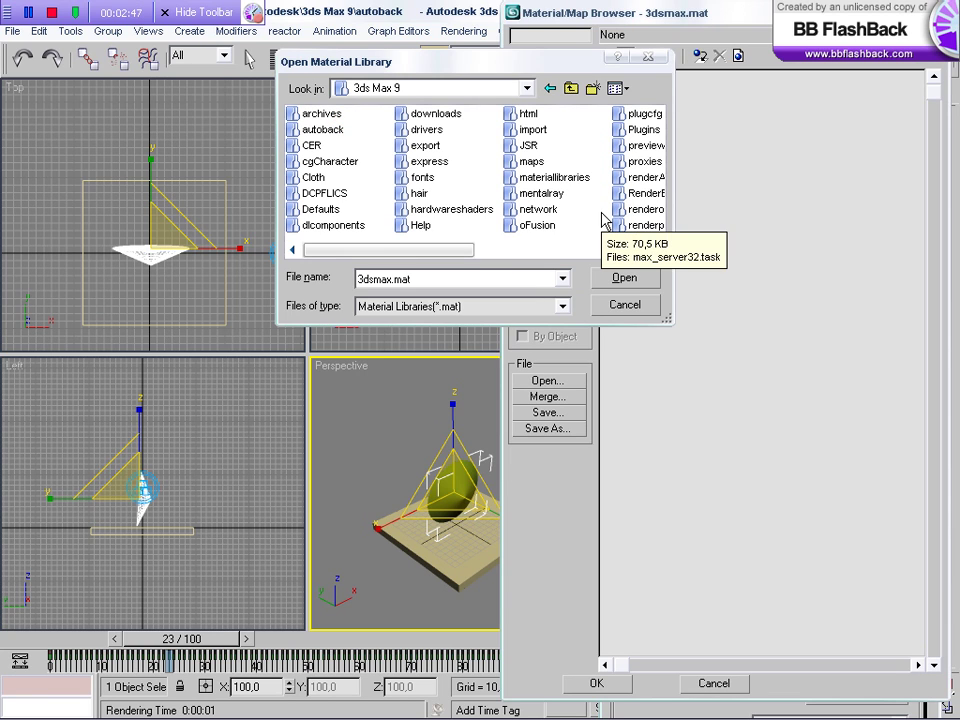
double_click(560, 179)
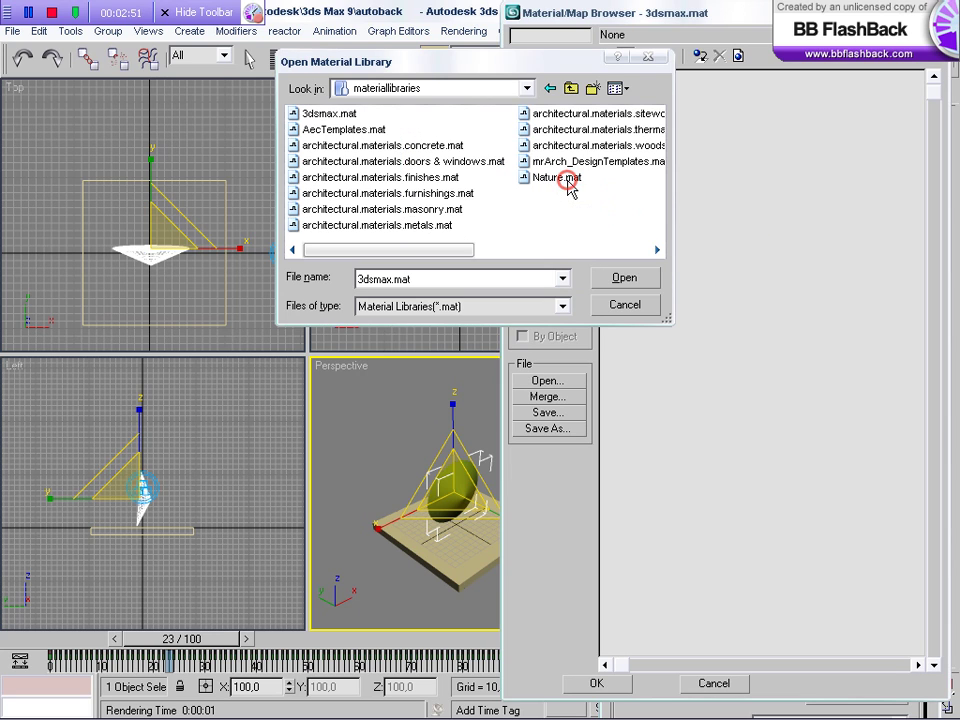
left_click(342, 117)
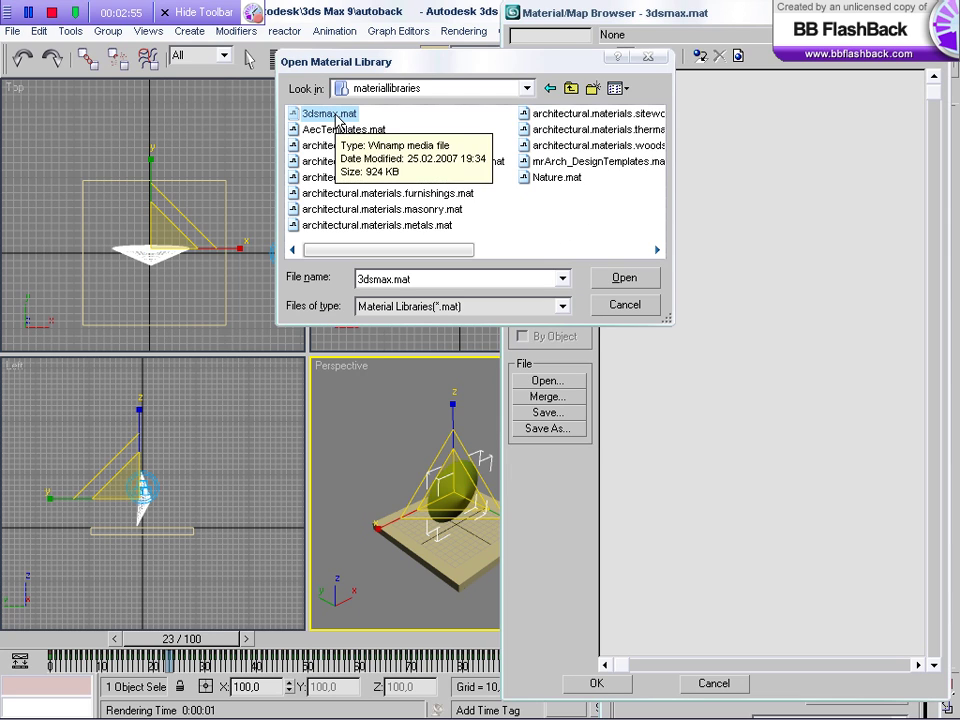
double_click(330, 115)
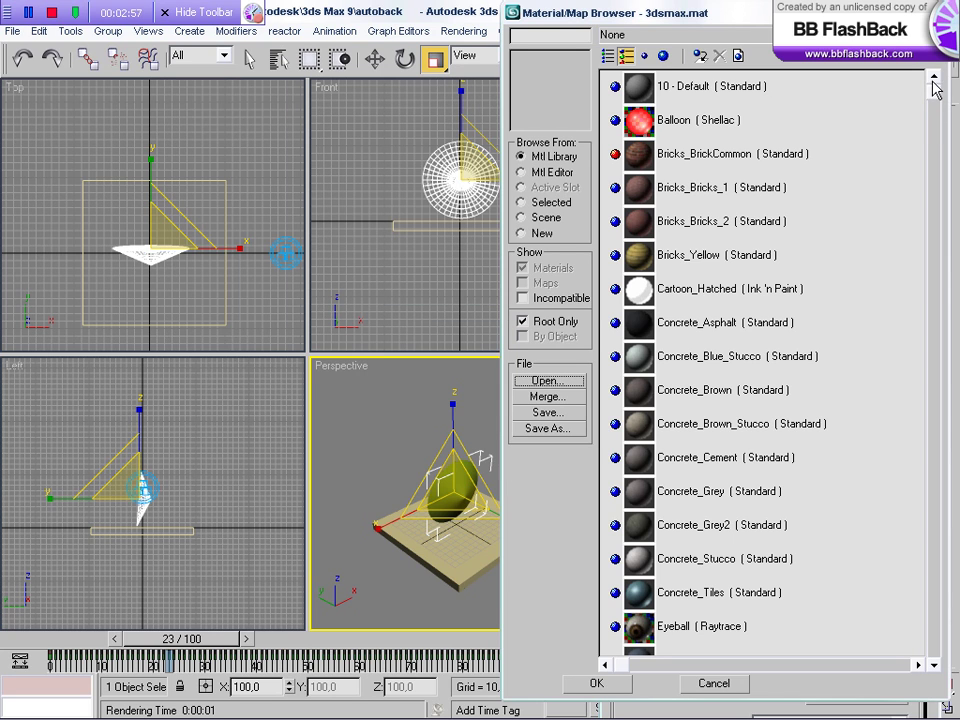
Step: Assign the Metal_Galvanized material to the cone
mouse_move(937, 98)
left_mouse_down()
mouse_move(934, 606)
mouse_move(925, 358)
left_mouse_up()
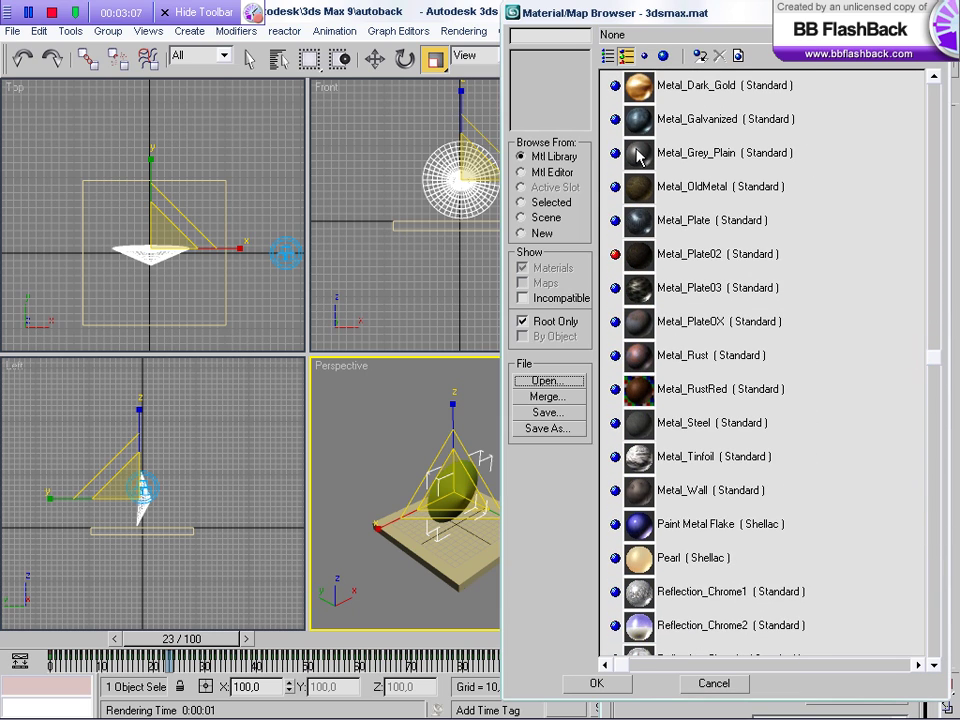
left_click(645, 119)
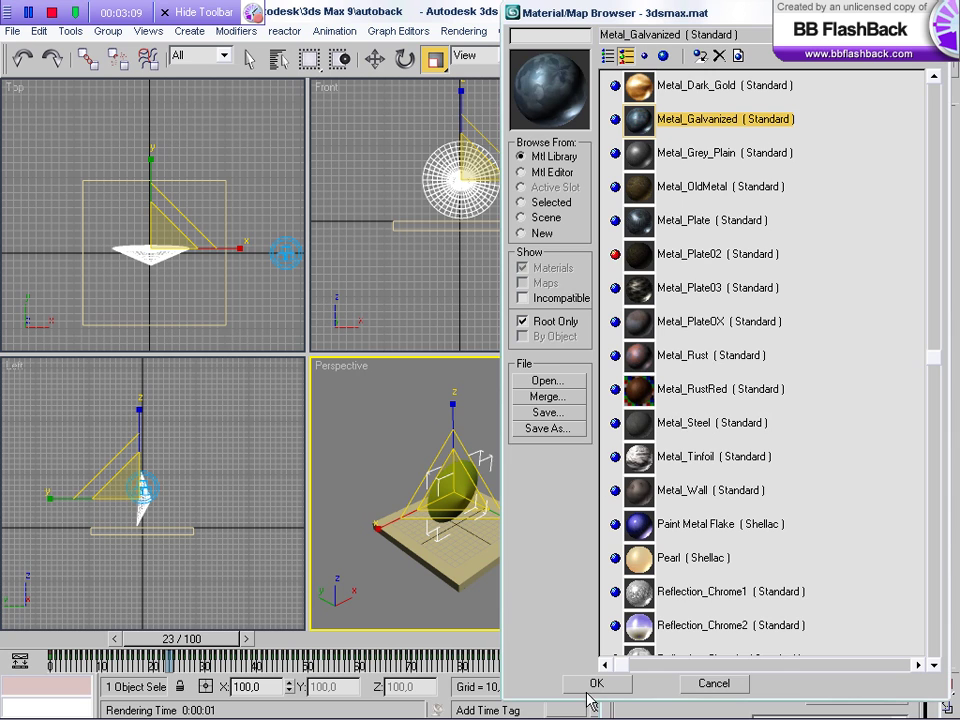
left_click(592, 688)
left_click(643, 282)
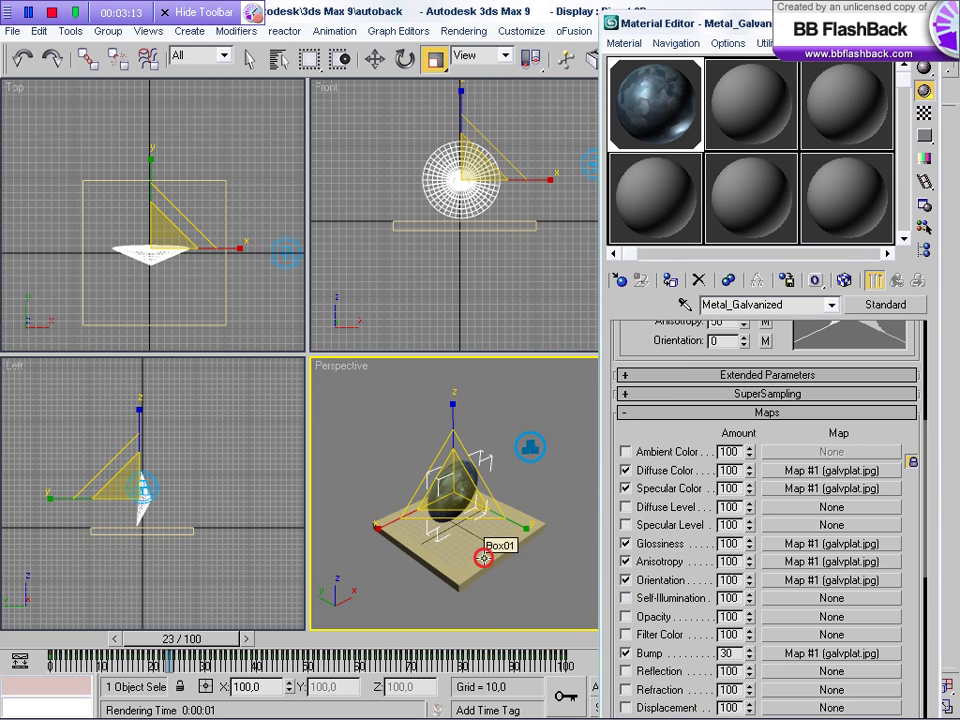
Step: In the second material slot, load Bricks_Bricks_1 and assign it to Box01
left_click(736, 97)
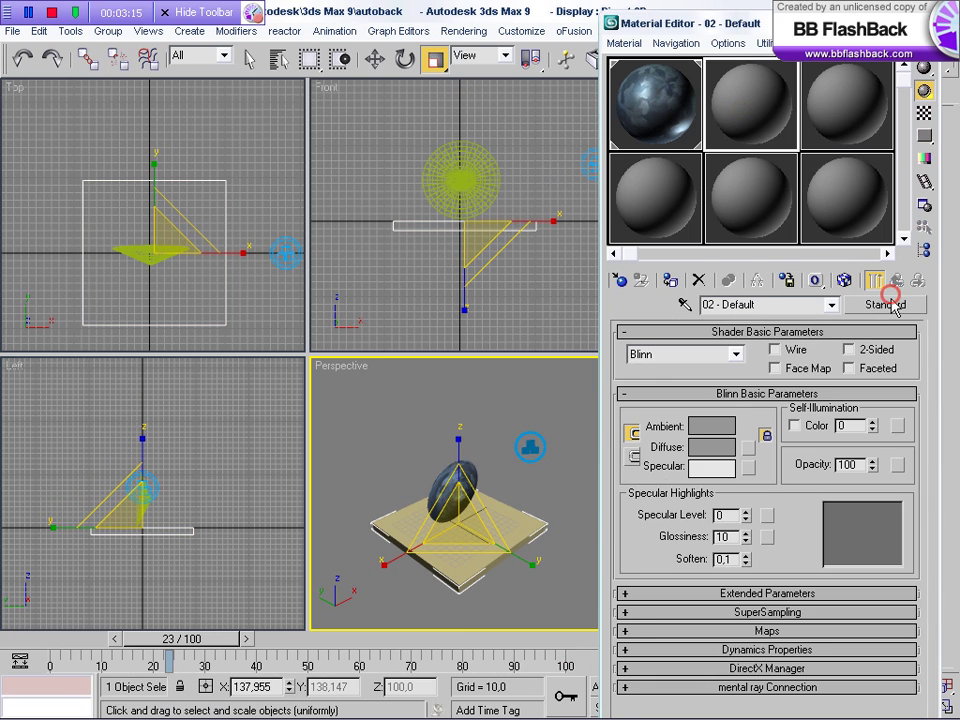
left_click(880, 304)
mouse_move(935, 106)
left_mouse_down()
mouse_move(936, 216)
mouse_move(940, 148)
left_mouse_up()
scroll(940, 117, "up", 2)
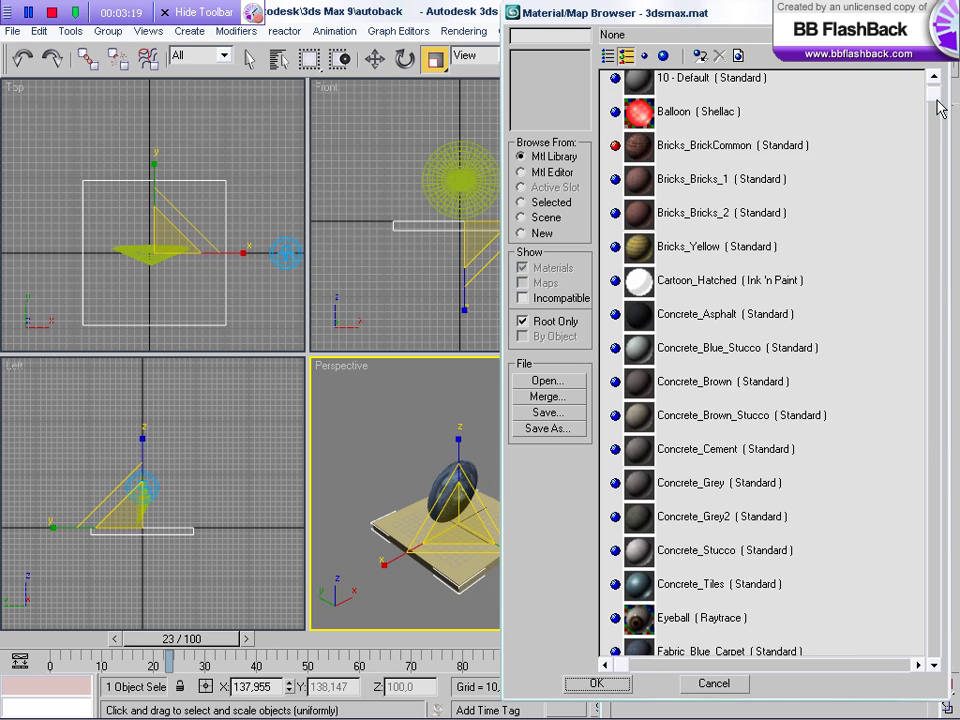
left_click(650, 198)
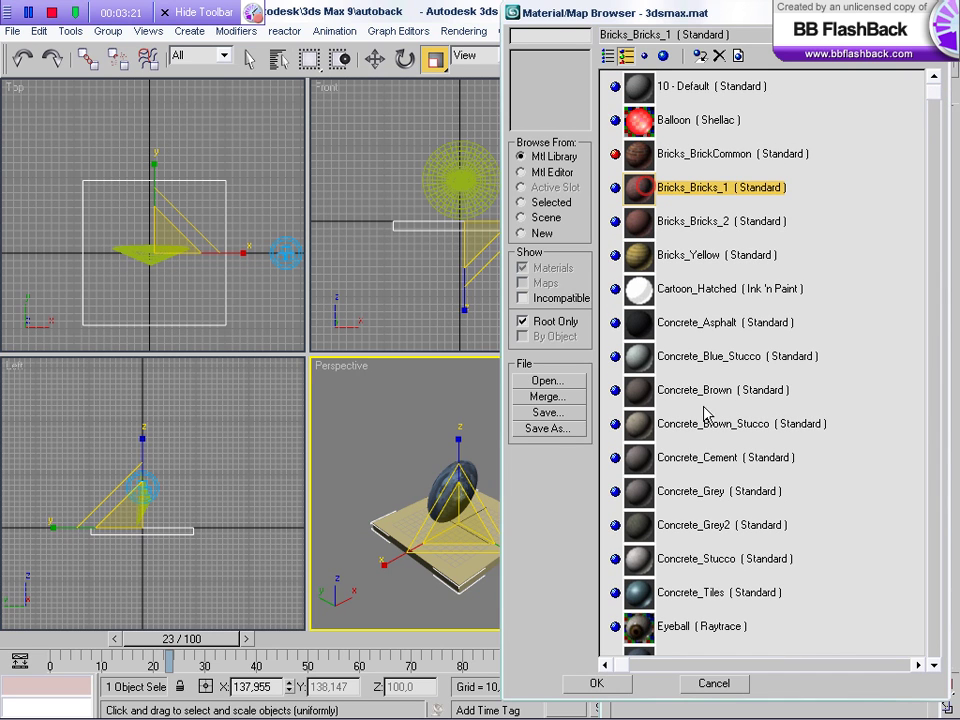
left_click(612, 684)
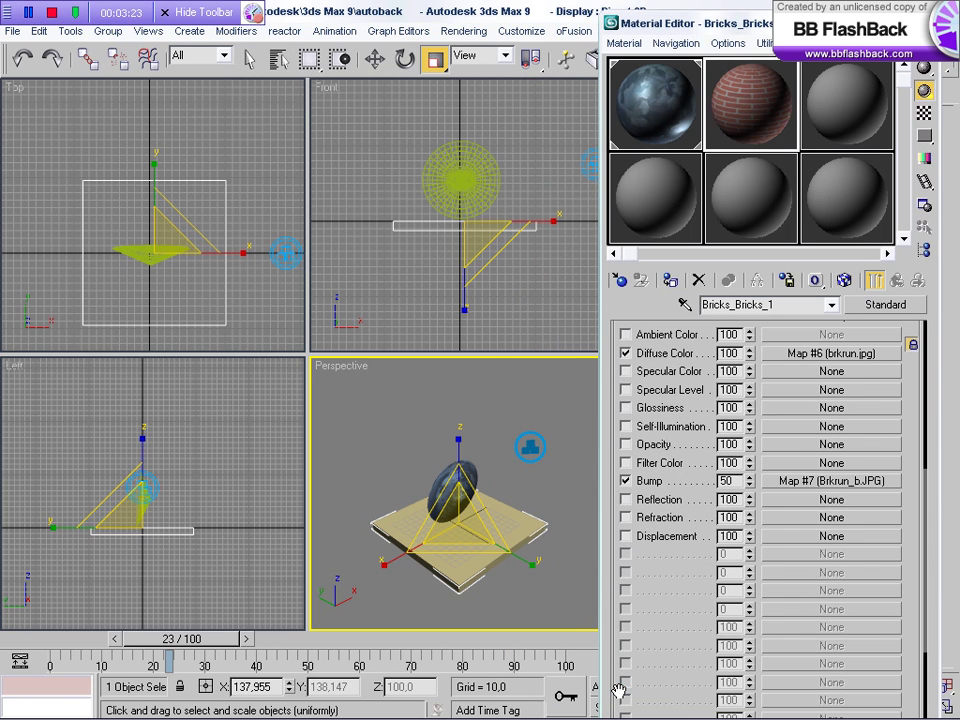
left_click(668, 281)
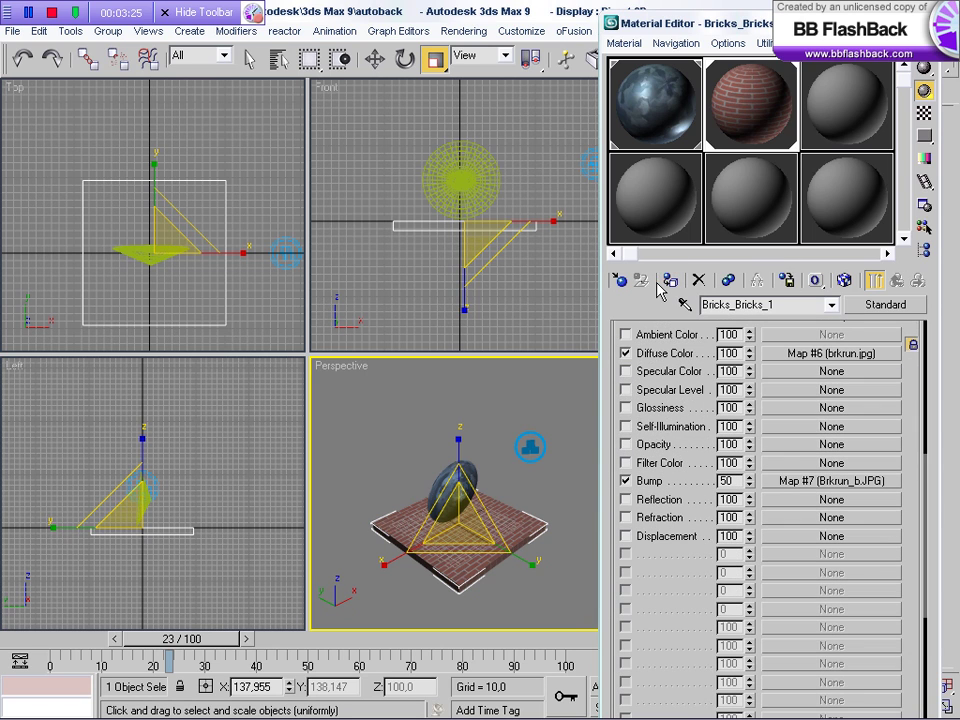
Step: Render frame 23 of the Perspective view, then close the Material Editor and the rendered frame window
key("shift+q")
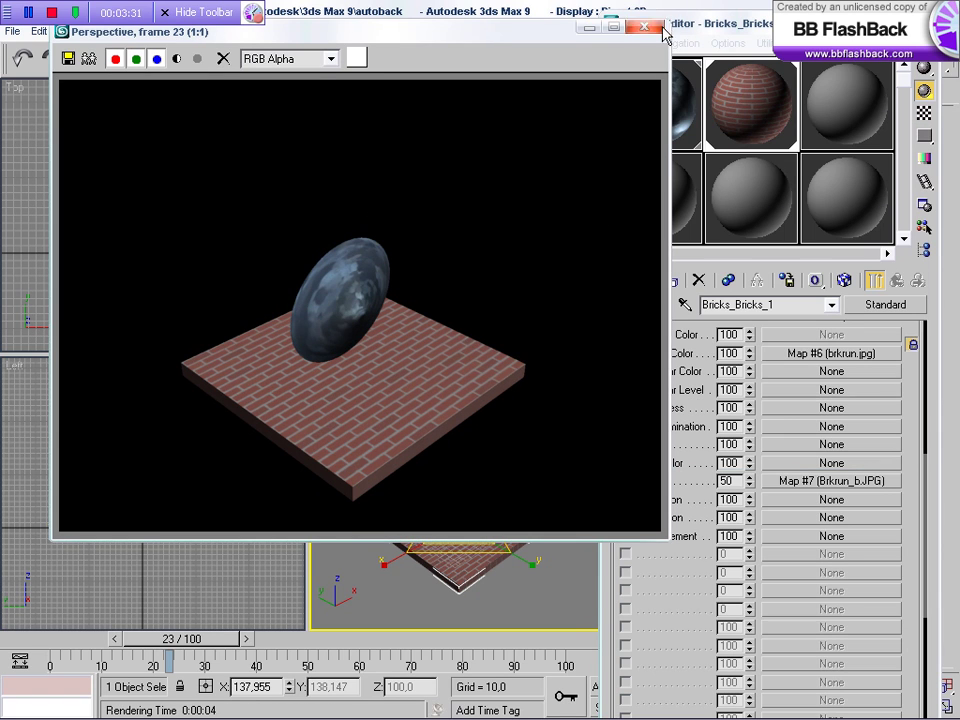
key("m")
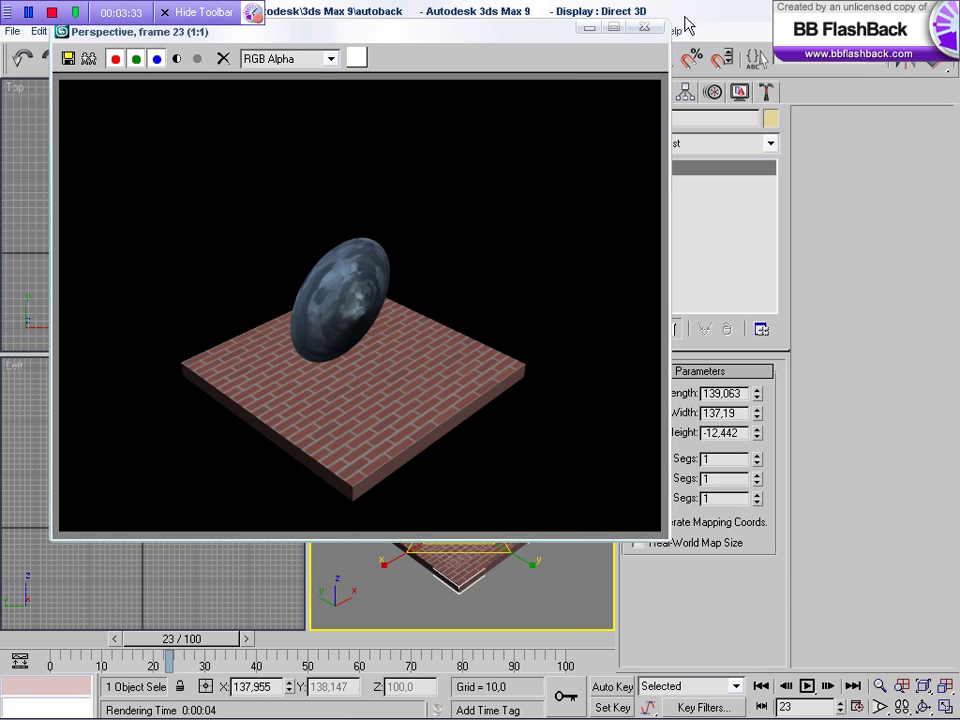
left_click_drag(516, 26, 566, 58)
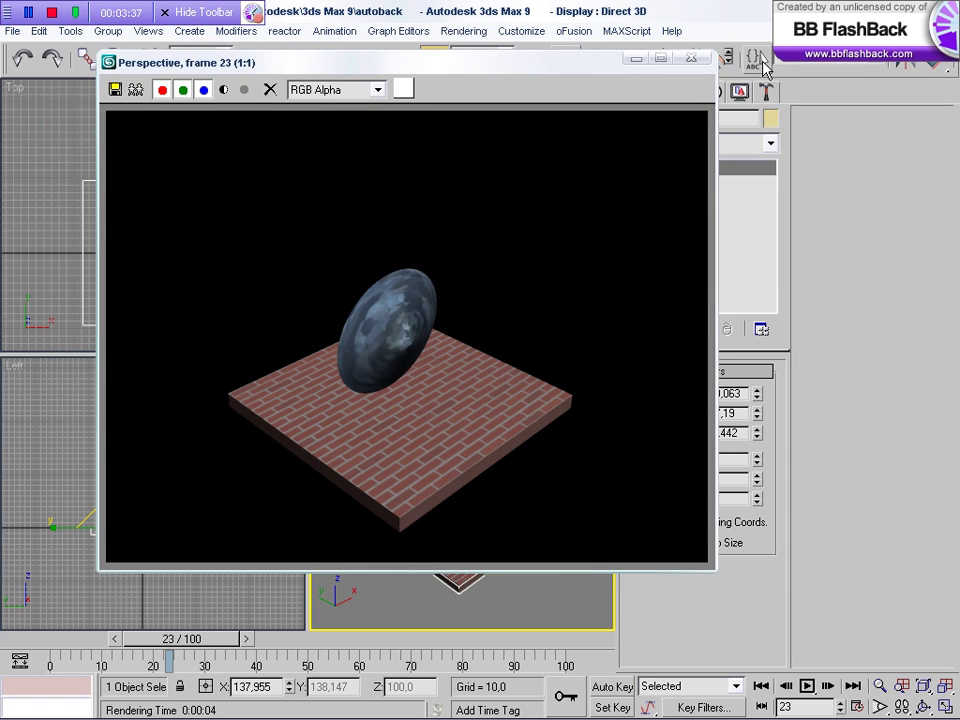
left_click(690, 58)
Step: Place an mr Area Omni light in the Top viewport beside the cone
left_click(634, 93)
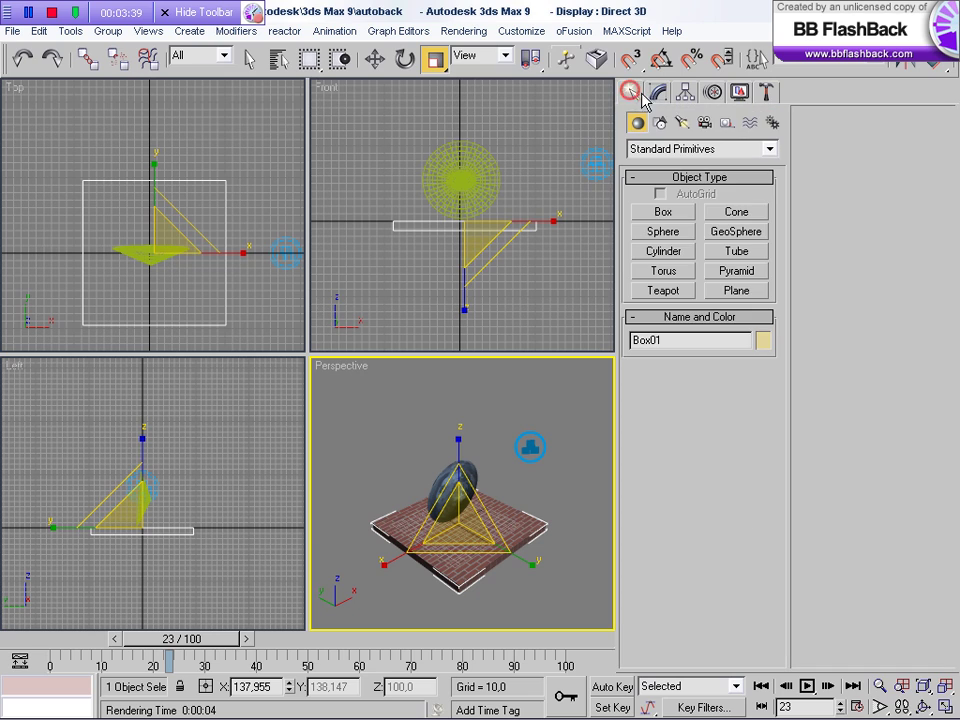
left_click(680, 122)
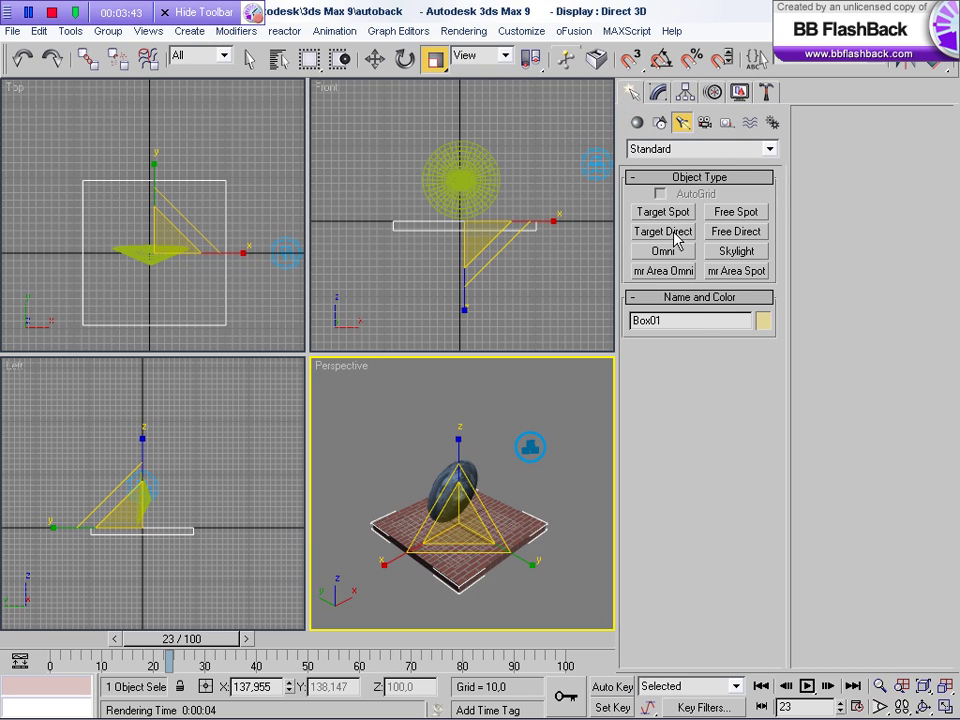
left_click(688, 271)
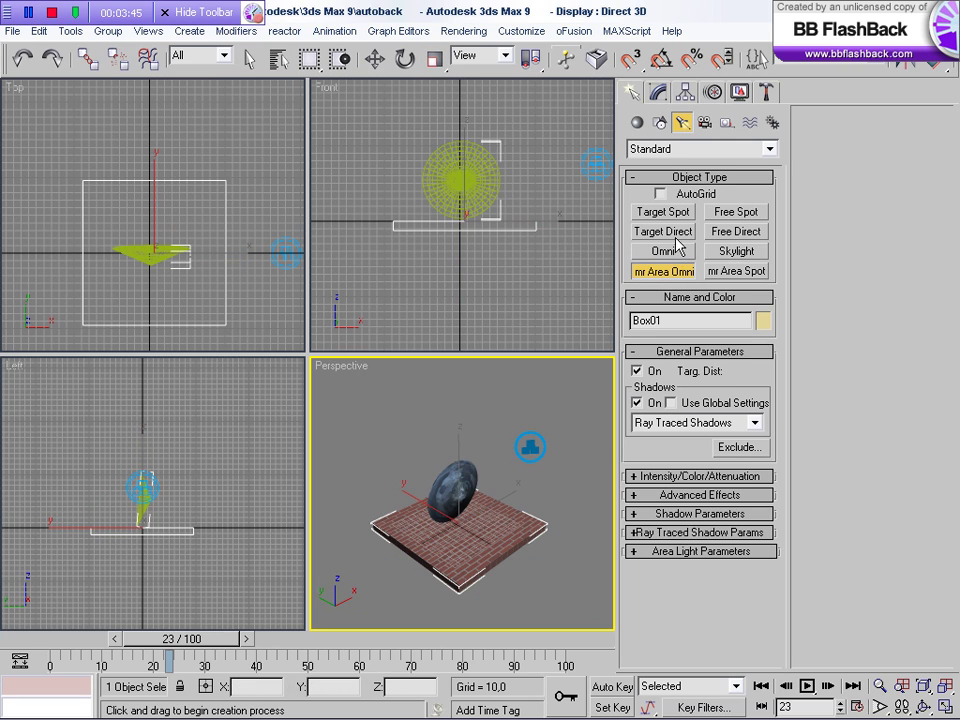
mouse_move(186, 289)
middle_mouse_down()
mouse_move(182, 231)
mouse_move(210, 244)
middle_mouse_up()
left_click(228, 258)
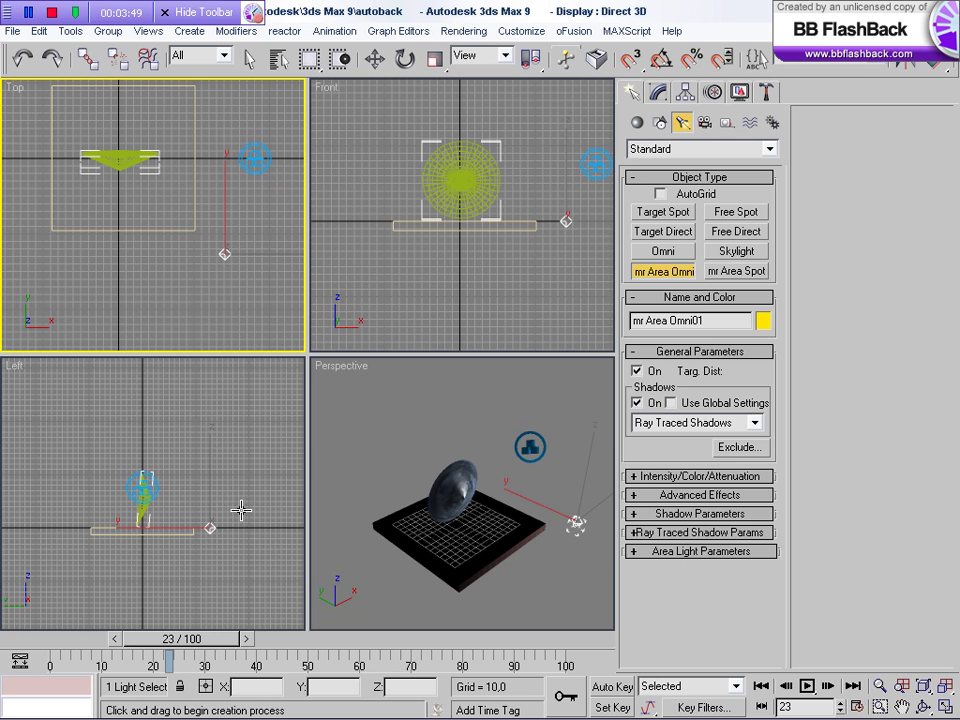
Step: Raise the light above the floor in the Left view and render the Perspective view
key("w")
middle_click_drag(221, 480, 141, 525)
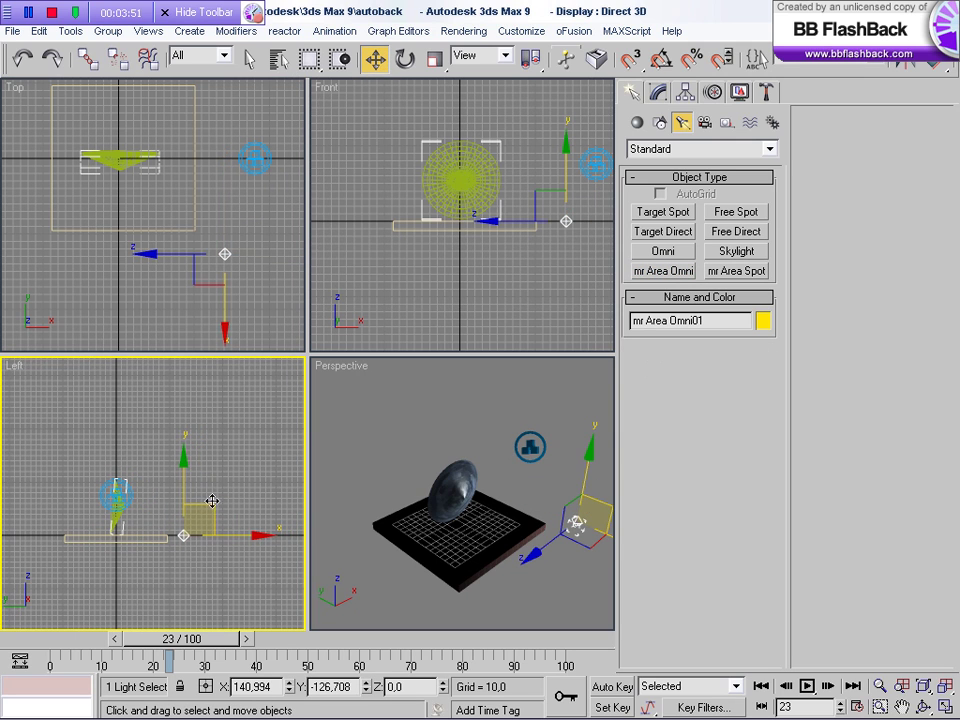
left_click_drag(214, 512, 212, 439)
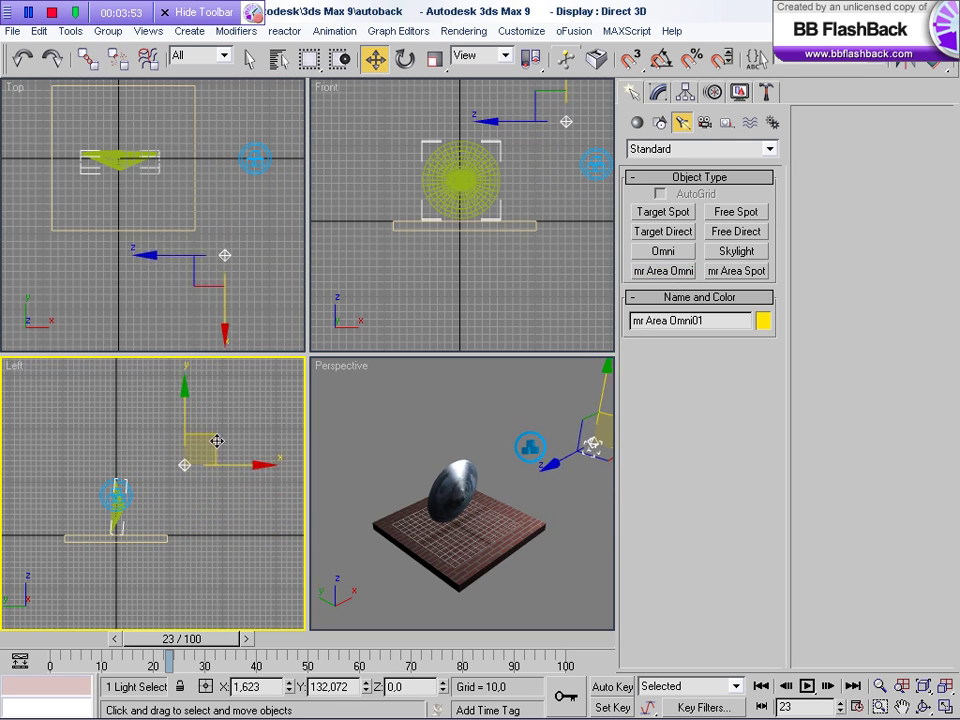
middle_click_drag(279, 222, 251, 242)
middle_click(420, 466)
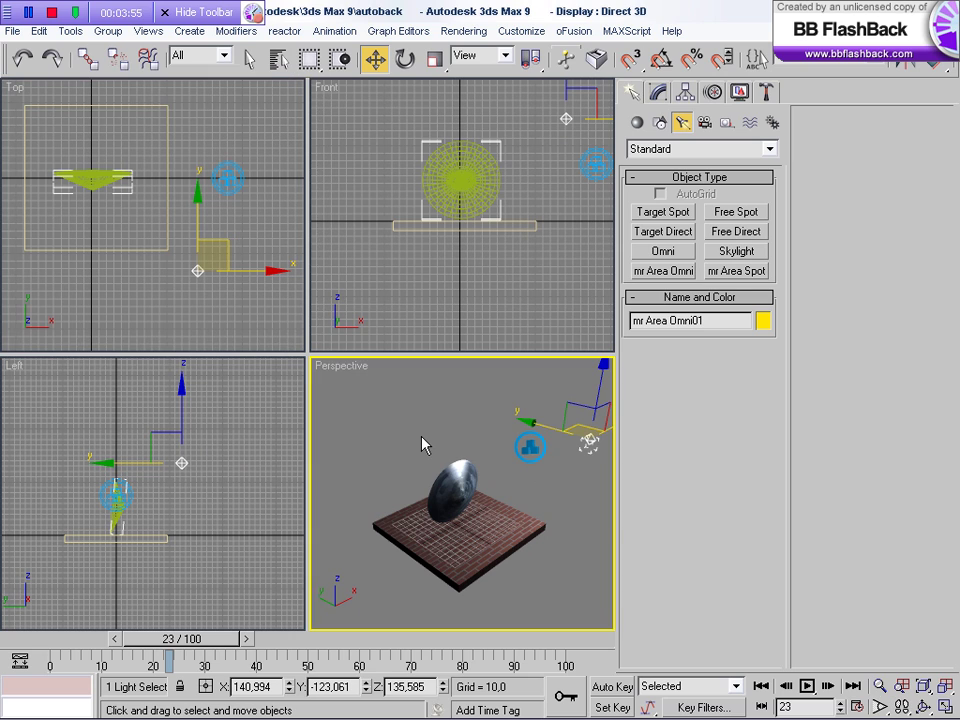
key("shift+q")
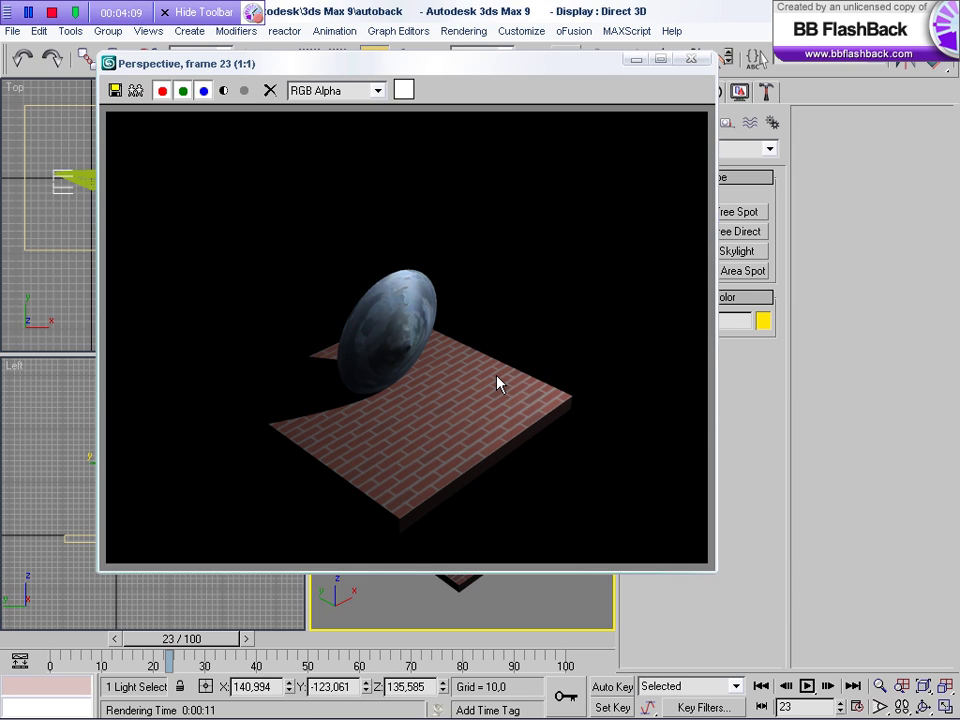
Step: Close the lit frame 23 render window
left_click(692, 60)
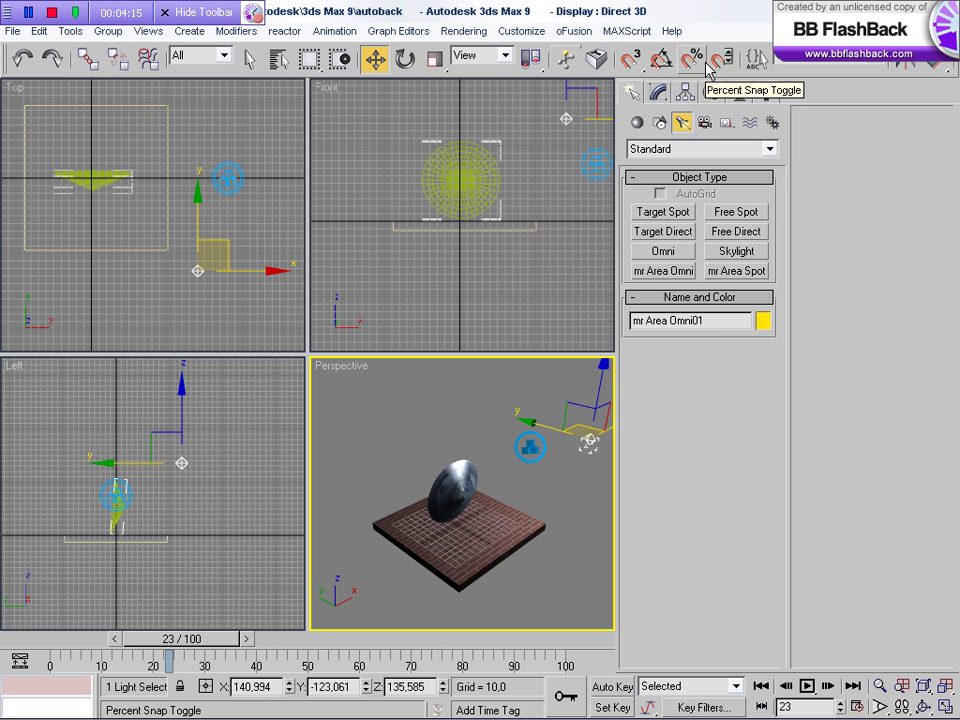
key("F10")
scroll(862, 420, "down", 5)
scroll(842, 428, "down", 2)
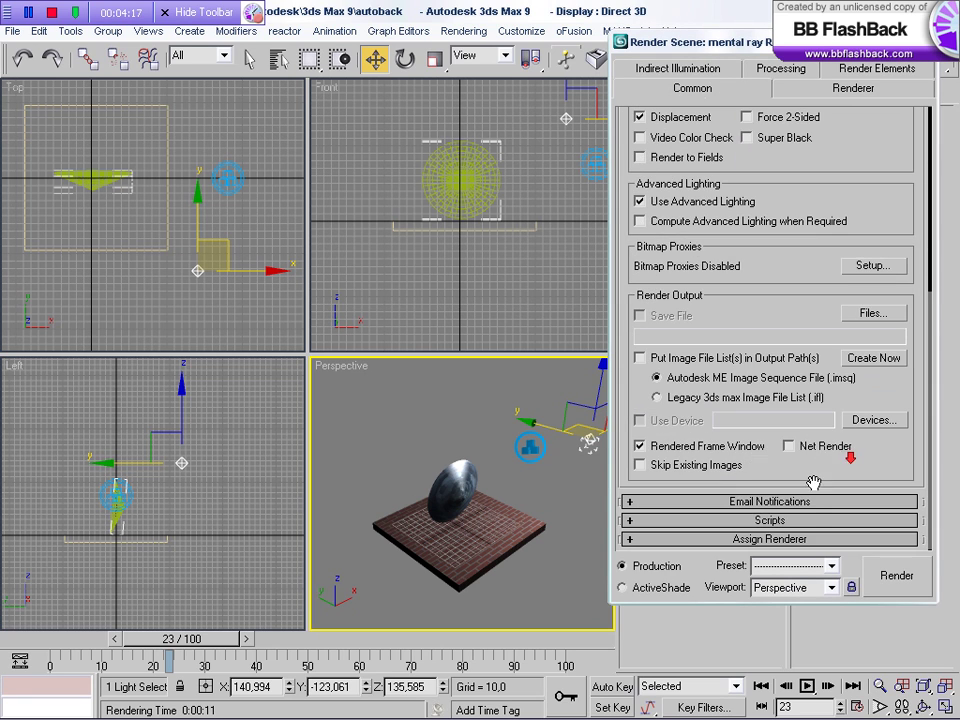
left_click(824, 537)
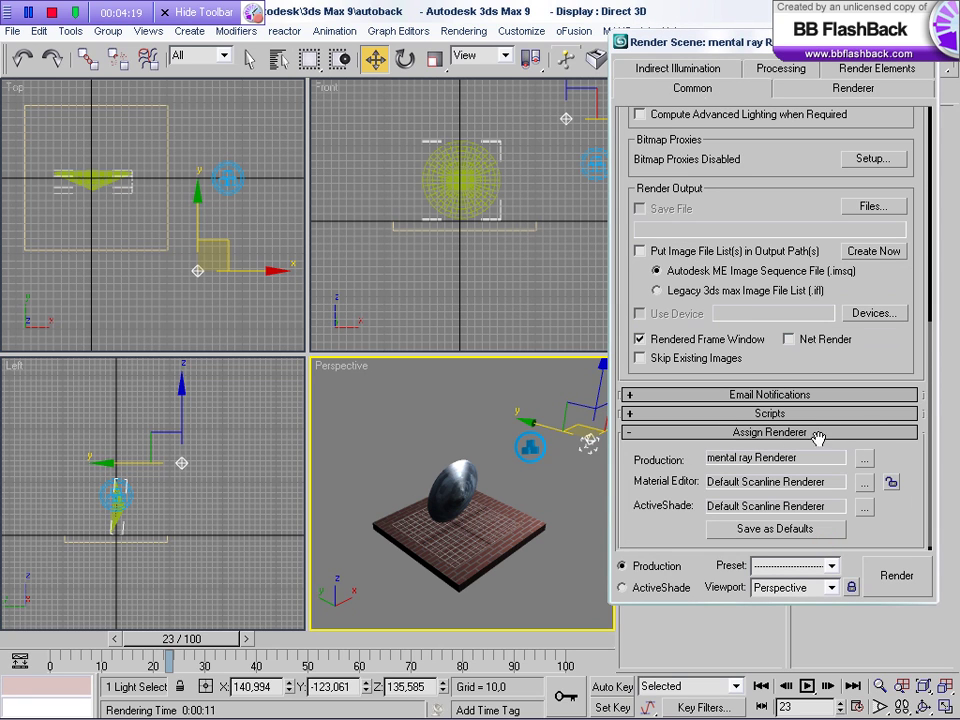
left_click(867, 459)
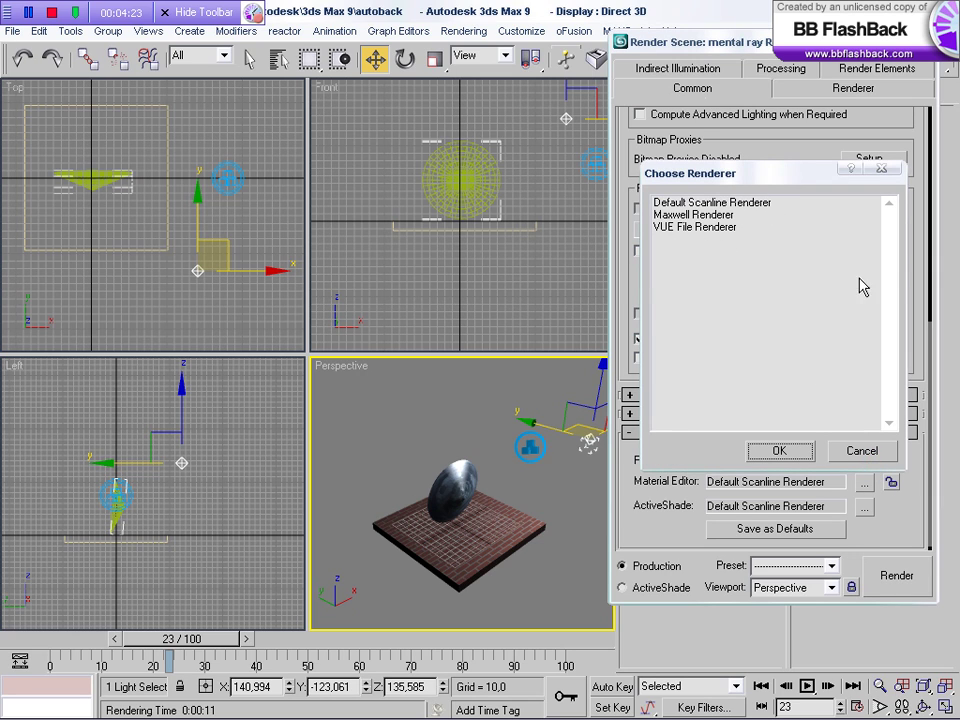
left_click(860, 451)
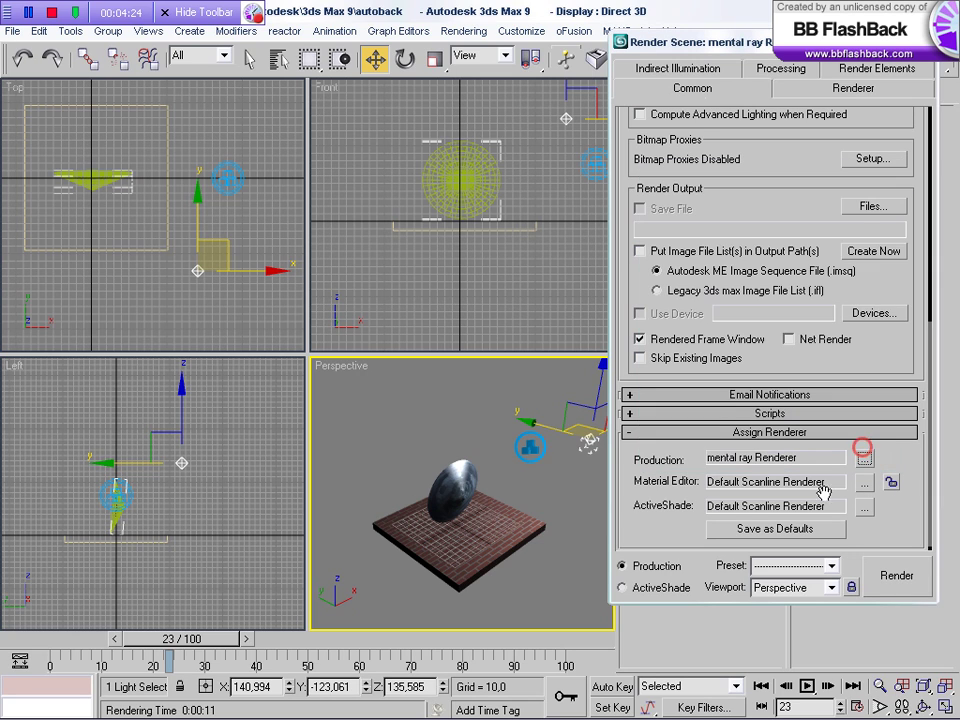
left_click(716, 432)
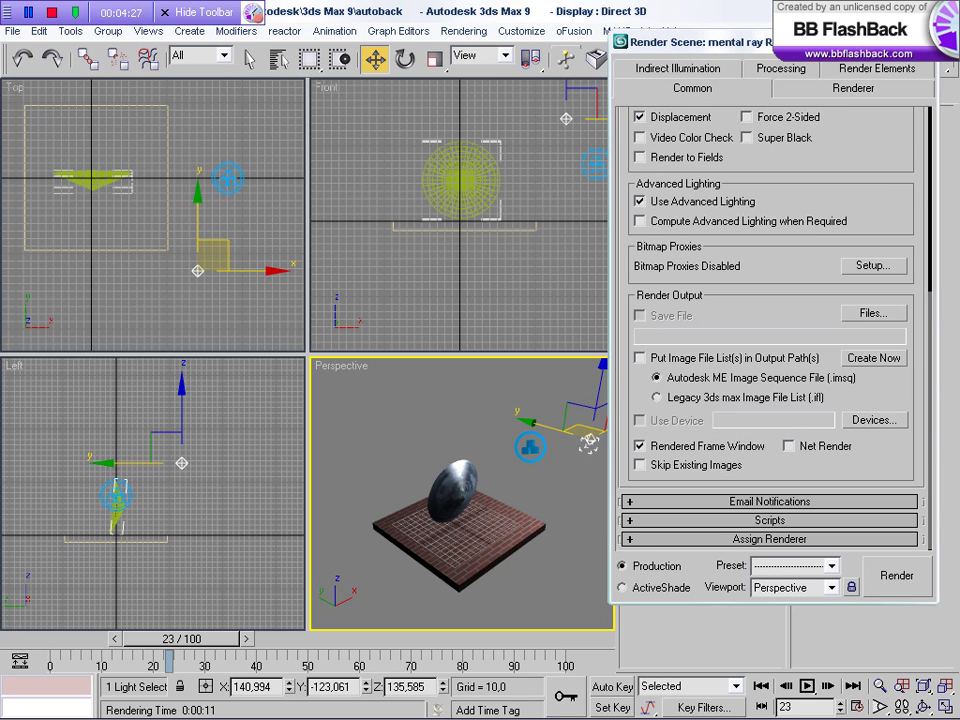
left_click(928, 41)
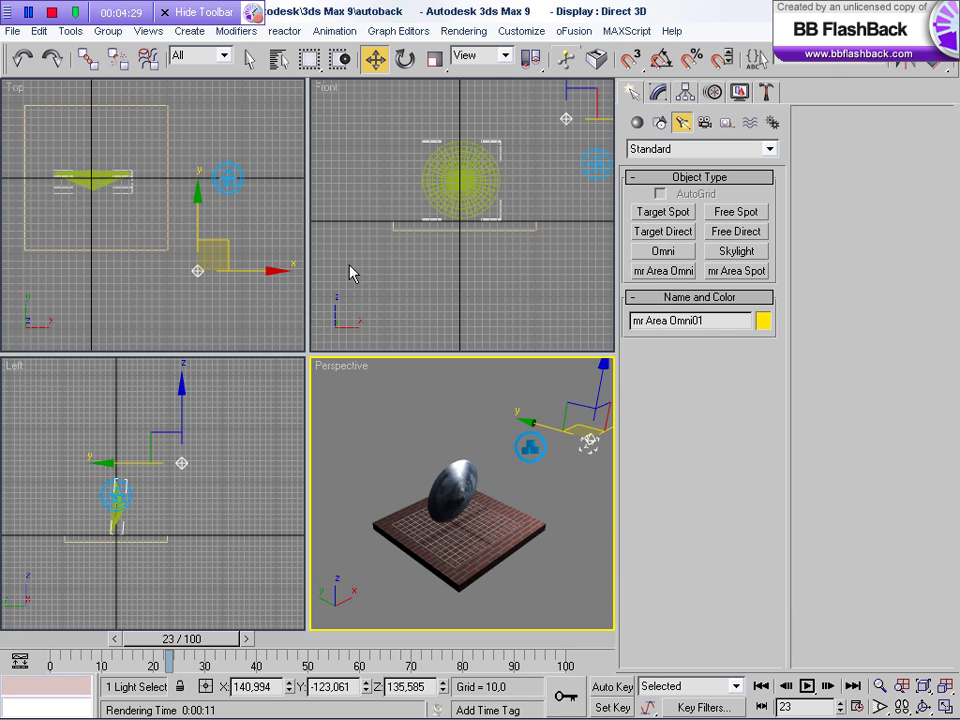
Step: Nudge the light down in the Left view, render frame 23, then scrub to frame 100
middle_click_drag(205, 474, 146, 439)
left_click_drag(150, 408, 162, 450)
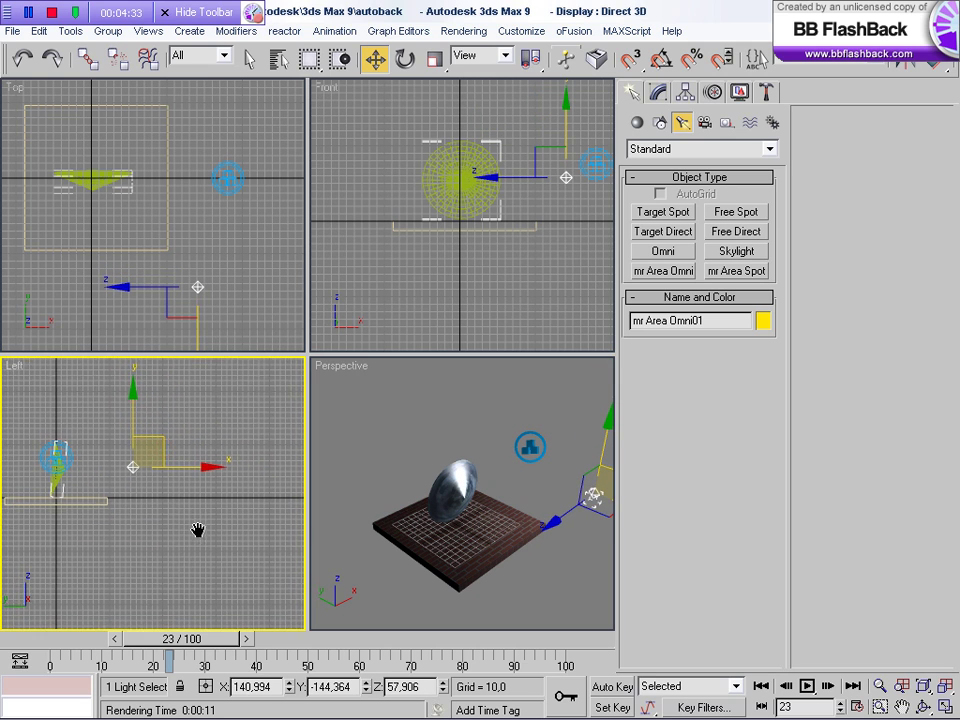
left_click(368, 543)
key("shift+q")
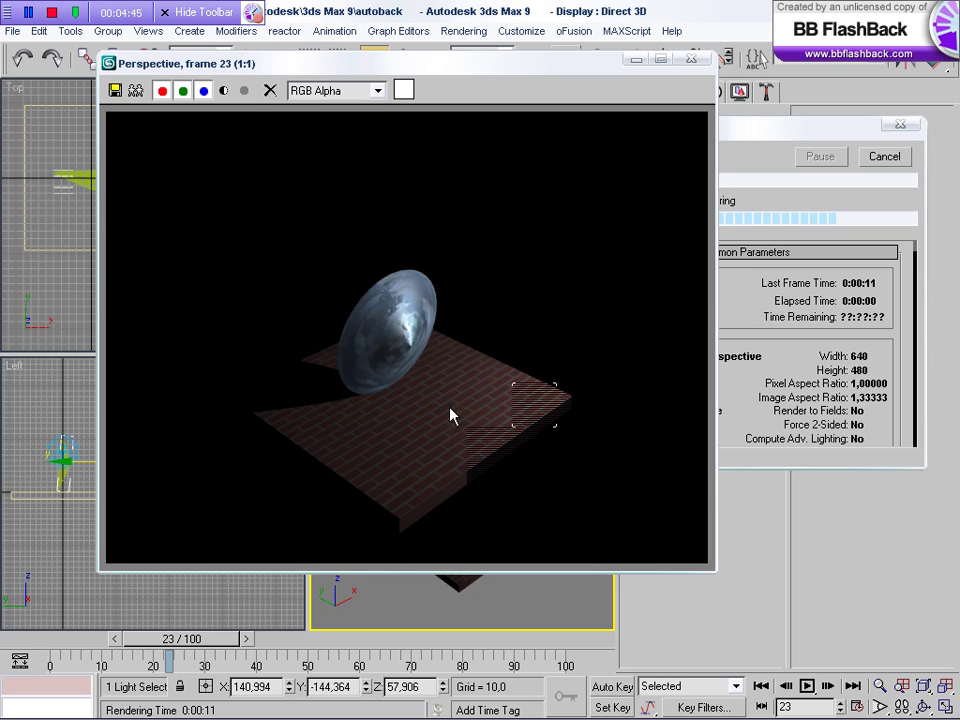
left_click(690, 58)
mouse_move(183, 640)
left_mouse_down()
mouse_move(280, 670)
mouse_move(445, 672)
mouse_move(677, 651)
left_mouse_up()
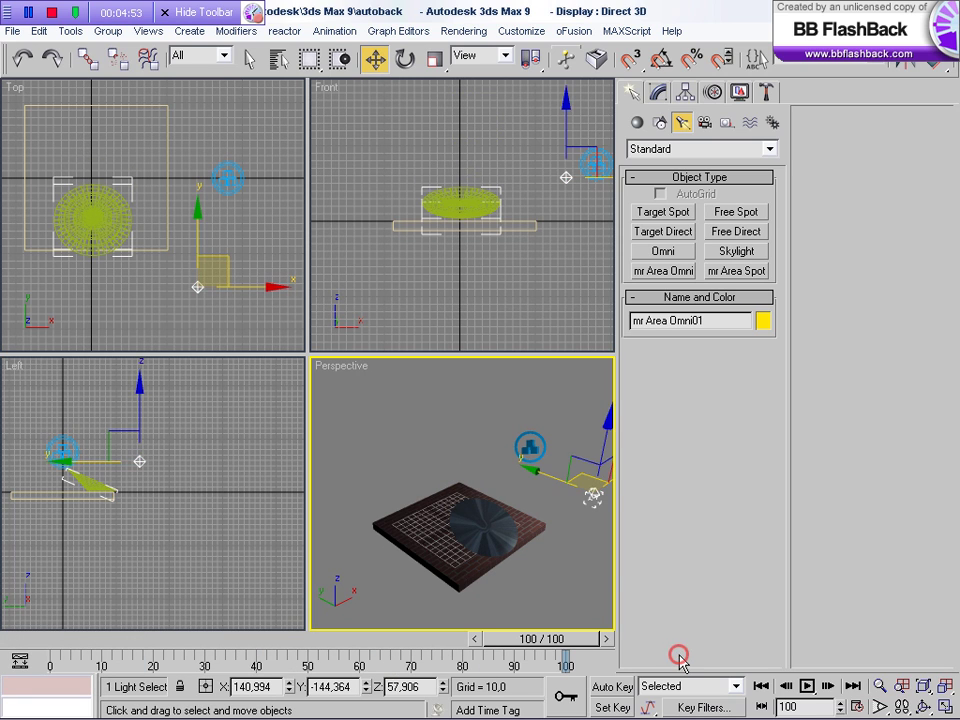
Step: Render frame 100, raise the light higher in the Left view, and return to frame 13
key("shift+q")
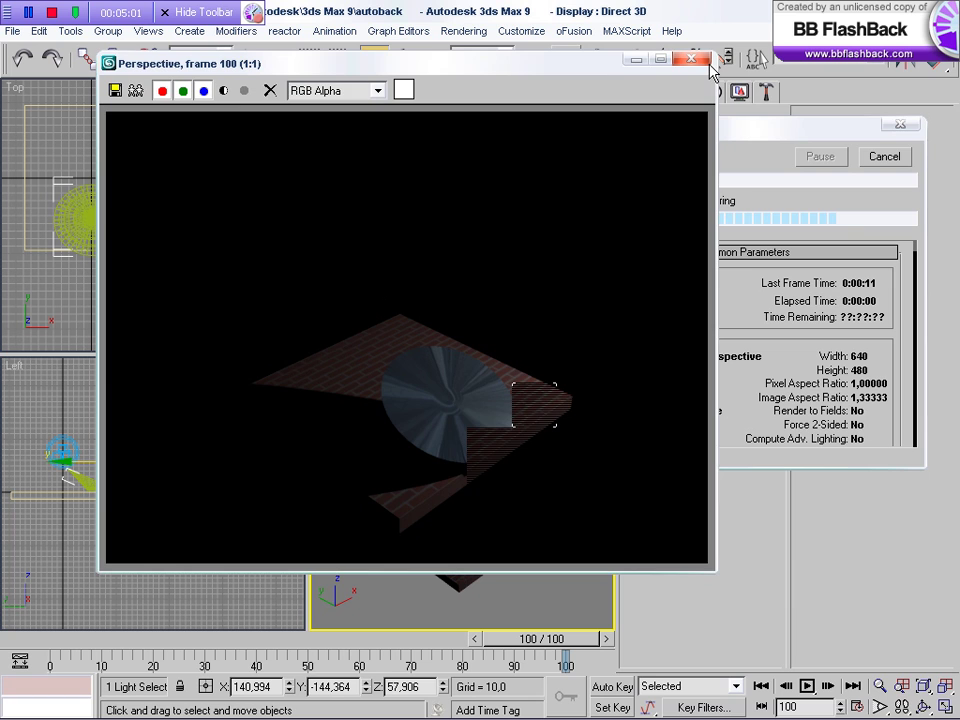
left_click(882, 156)
mouse_move(154, 461)
left_mouse_down()
mouse_move(130, 382)
mouse_move(148, 390)
left_mouse_up()
mouse_move(549, 641)
left_mouse_down()
mouse_move(320, 652)
mouse_move(140, 637)
left_mouse_up()
key("w")
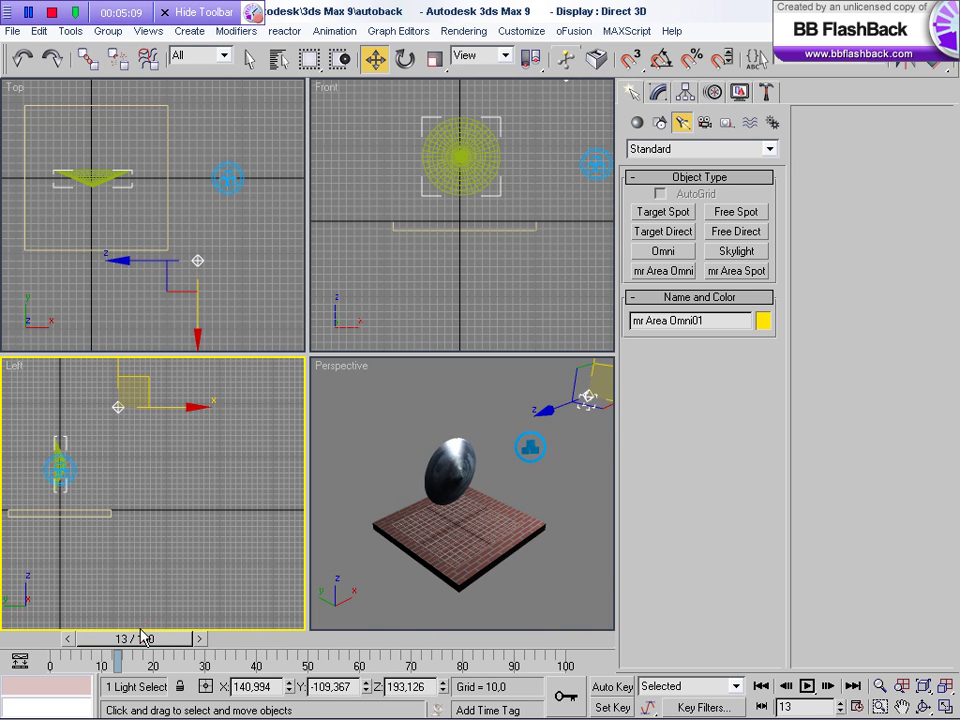
key("shift+q")
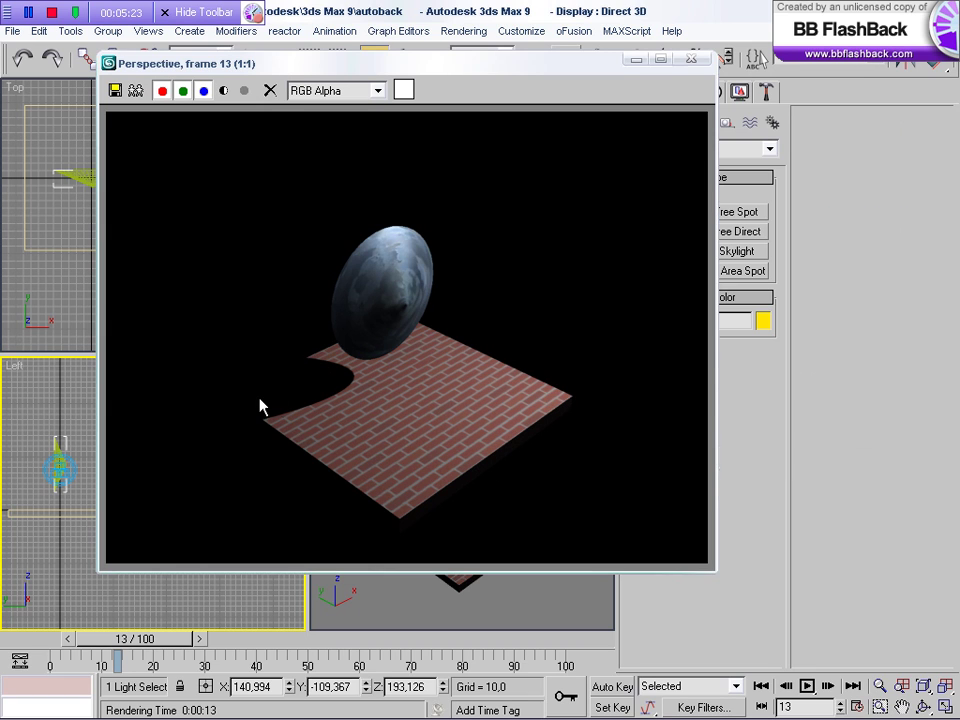
left_click(691, 59)
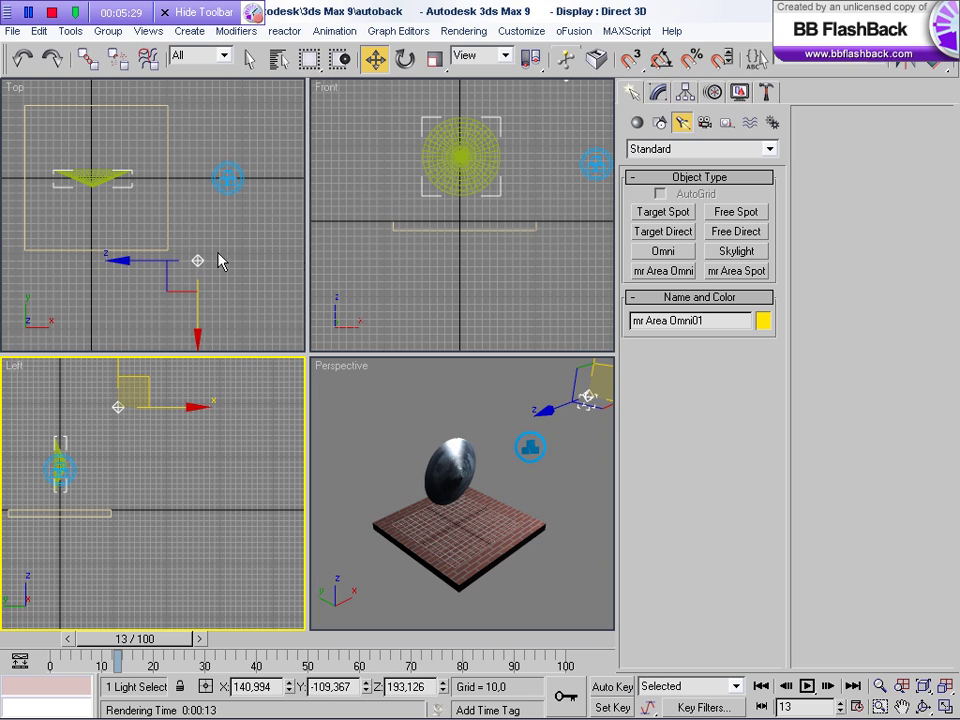
Step: Set the light's shadows to mental ray Shadow Map and render frame 13 in Perspective
left_click(660, 92)
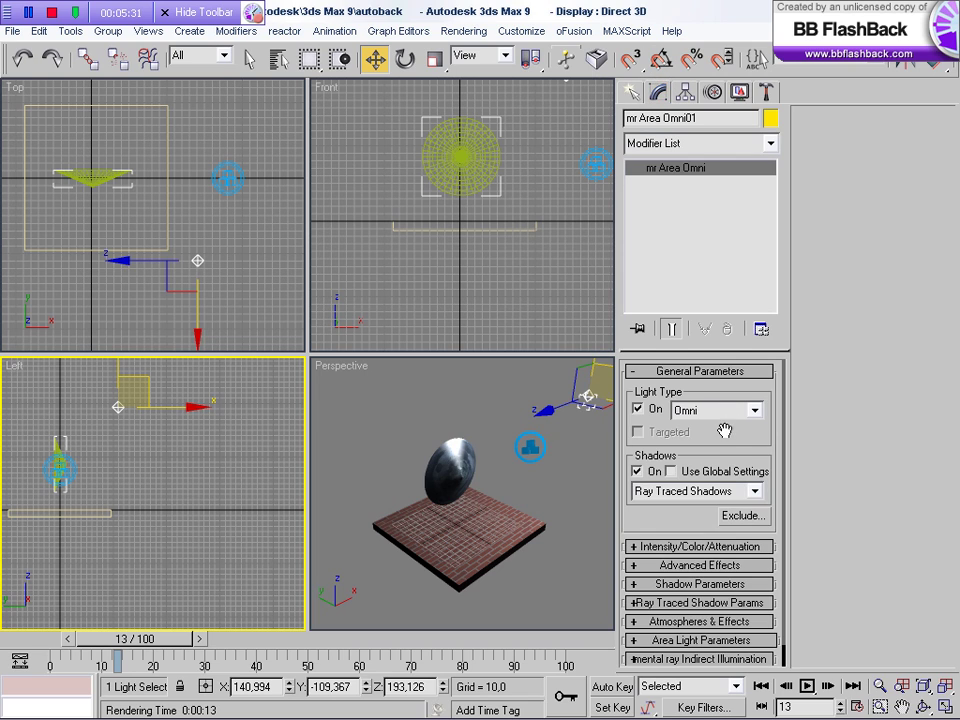
left_click(755, 491)
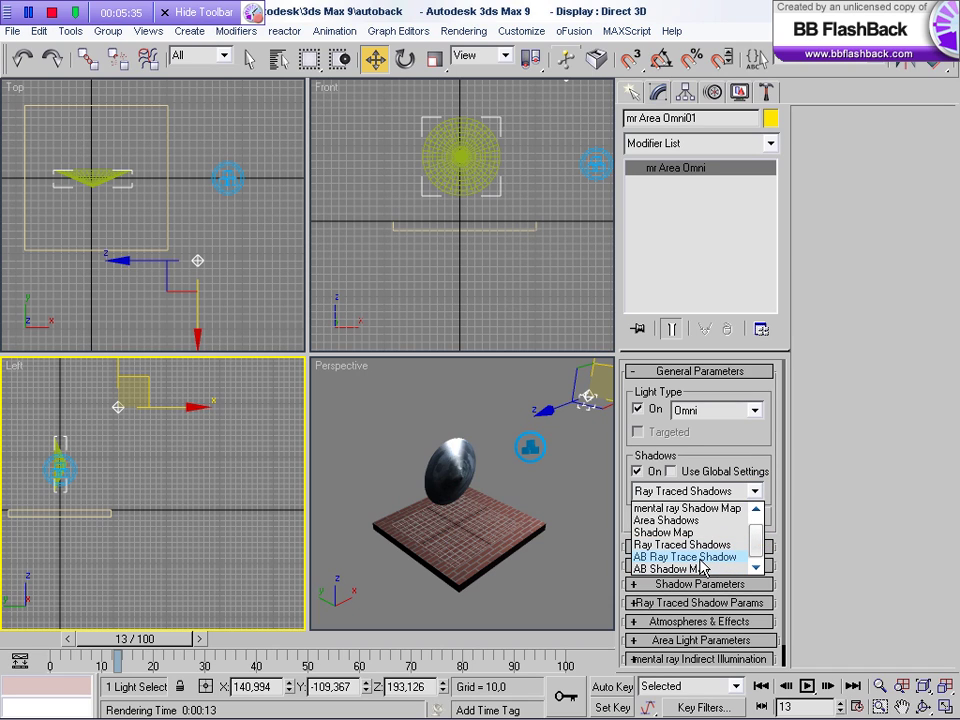
left_click(690, 508)
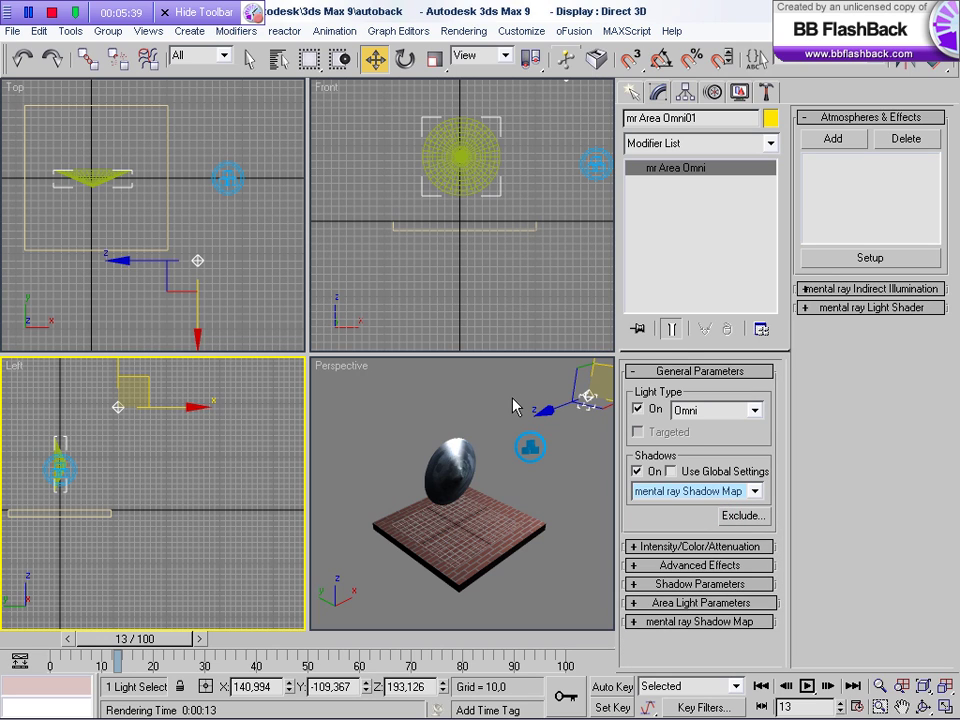
right_click(512, 405)
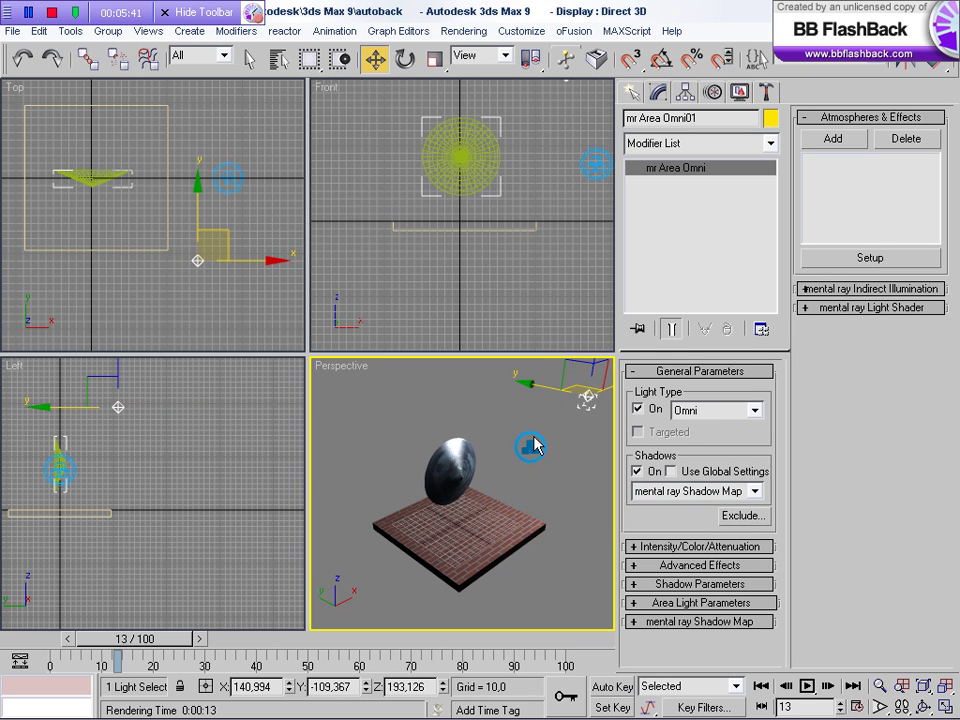
key("shift+q")
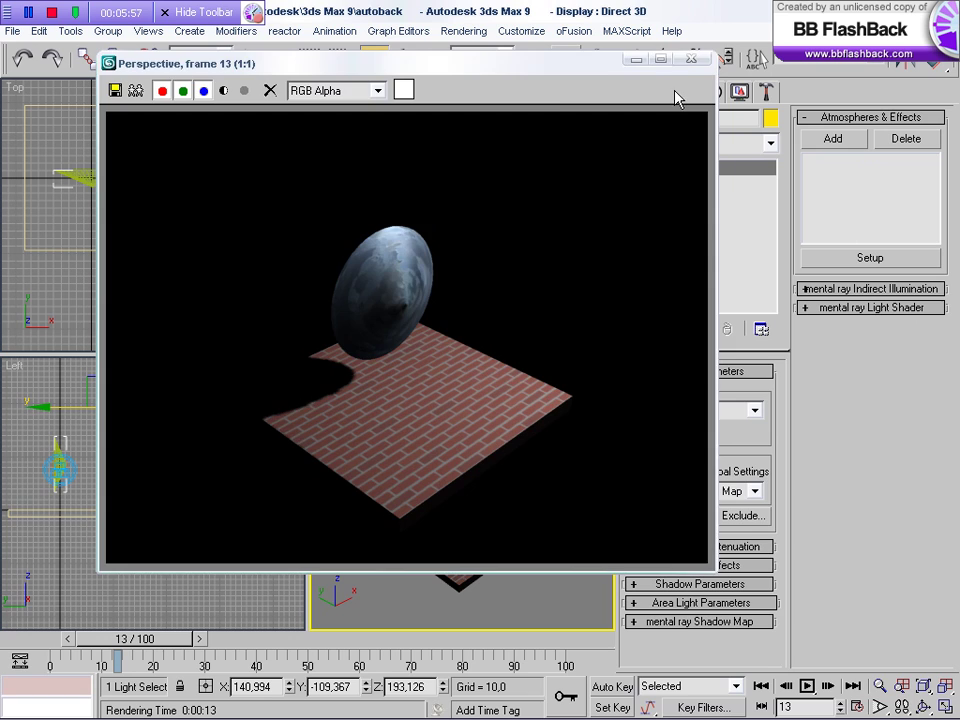
Step: Switch the light's shadows to Shadow Map and start a frame 13 render
left_click(690, 59)
left_click(757, 488)
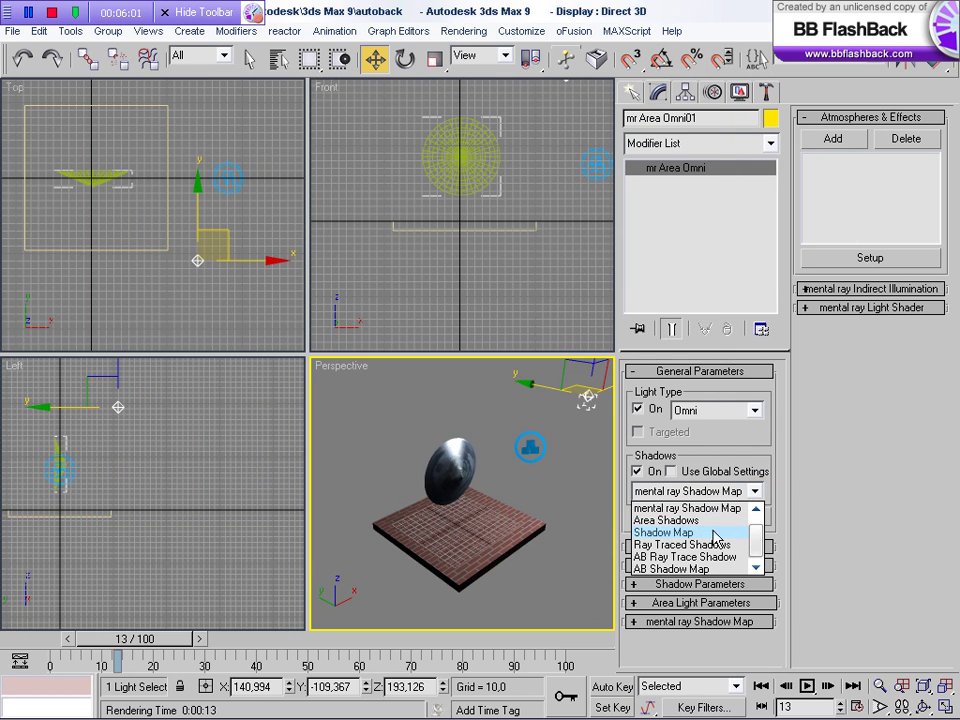
left_click(672, 532)
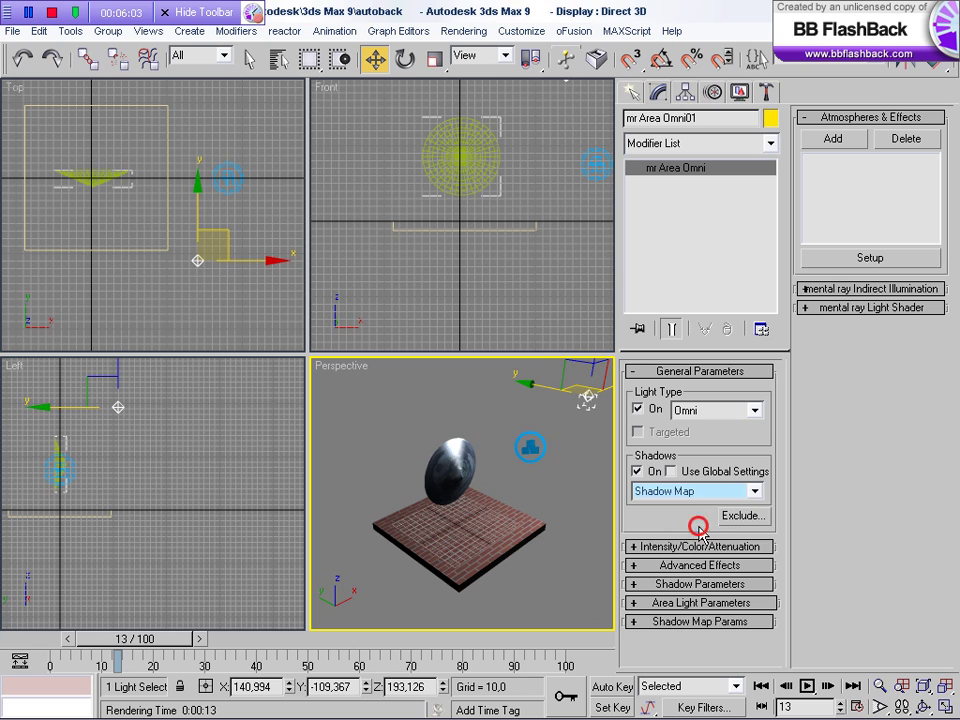
key("shift+q")
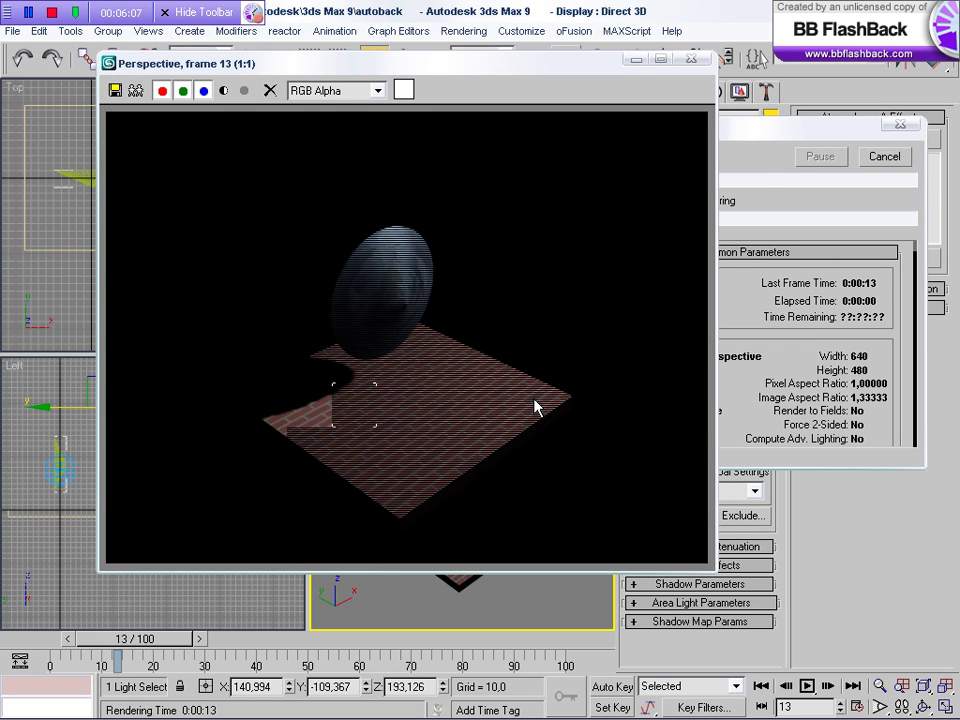
Step: Cancel the unfinished render and bring up the shadow type list again
left_click(691, 59)
left_click(886, 157)
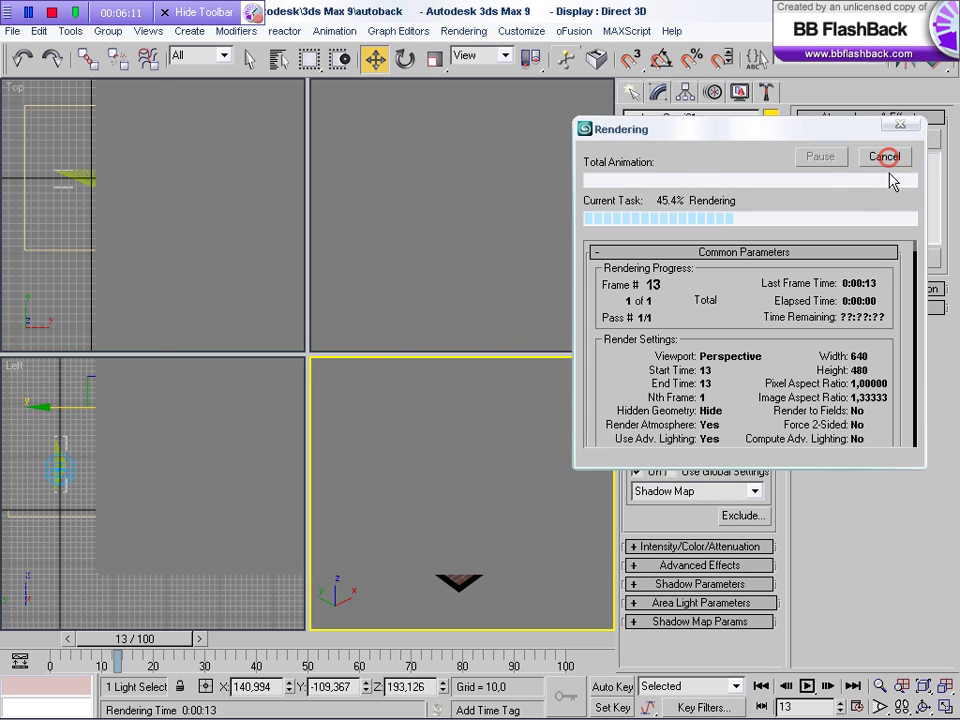
left_click(757, 491)
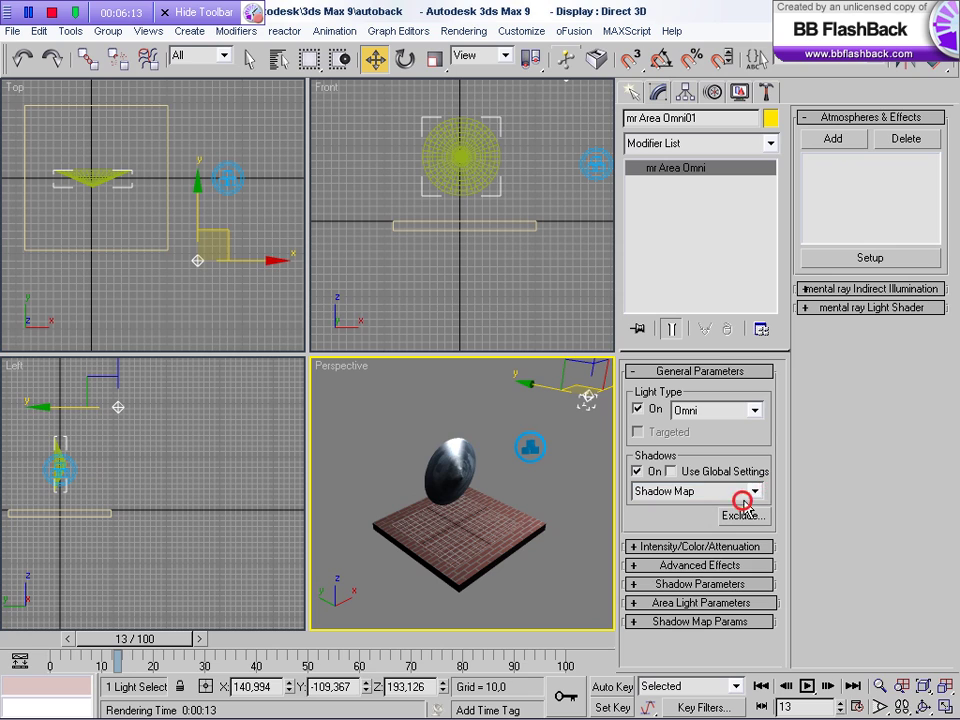
Step: Try AB Shadow Map shadows with a frame 13 render, then stop the render
left_click(762, 491)
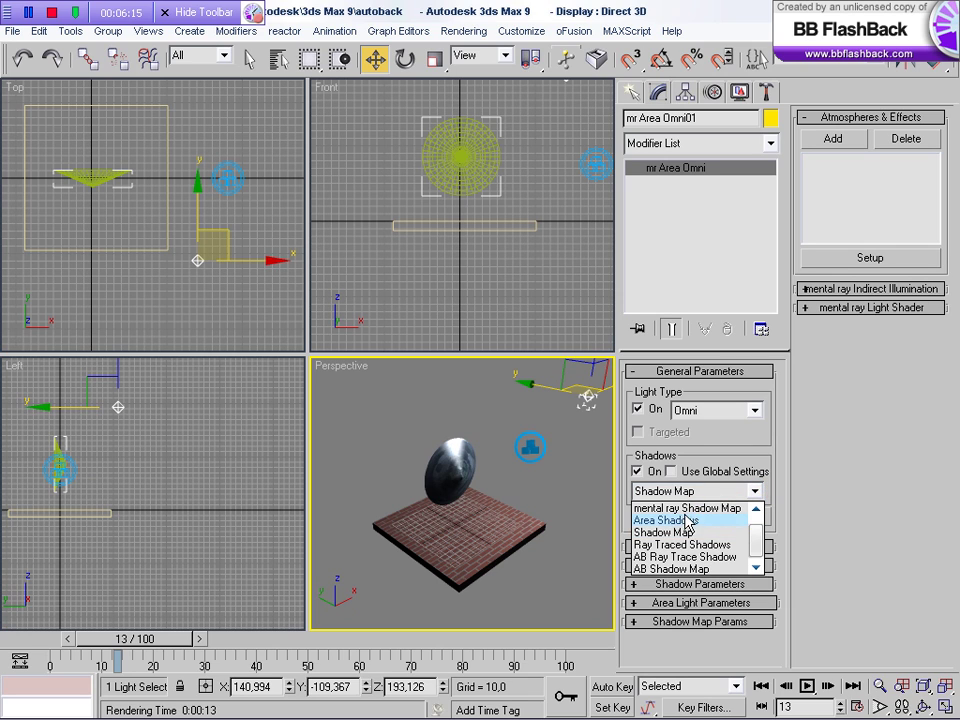
left_click(715, 568)
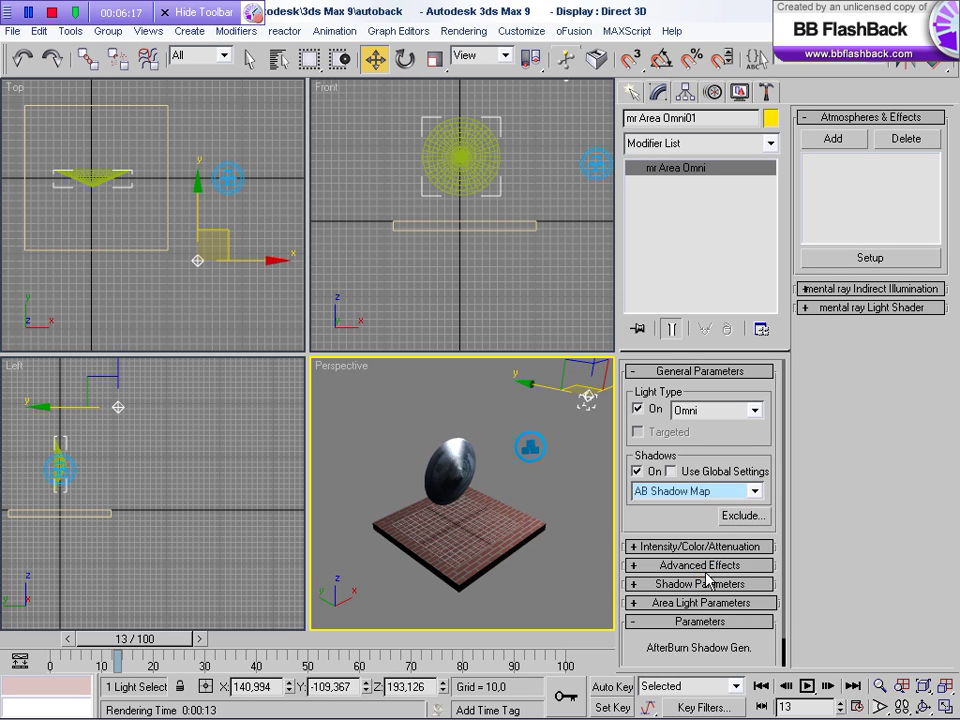
key("shift+q")
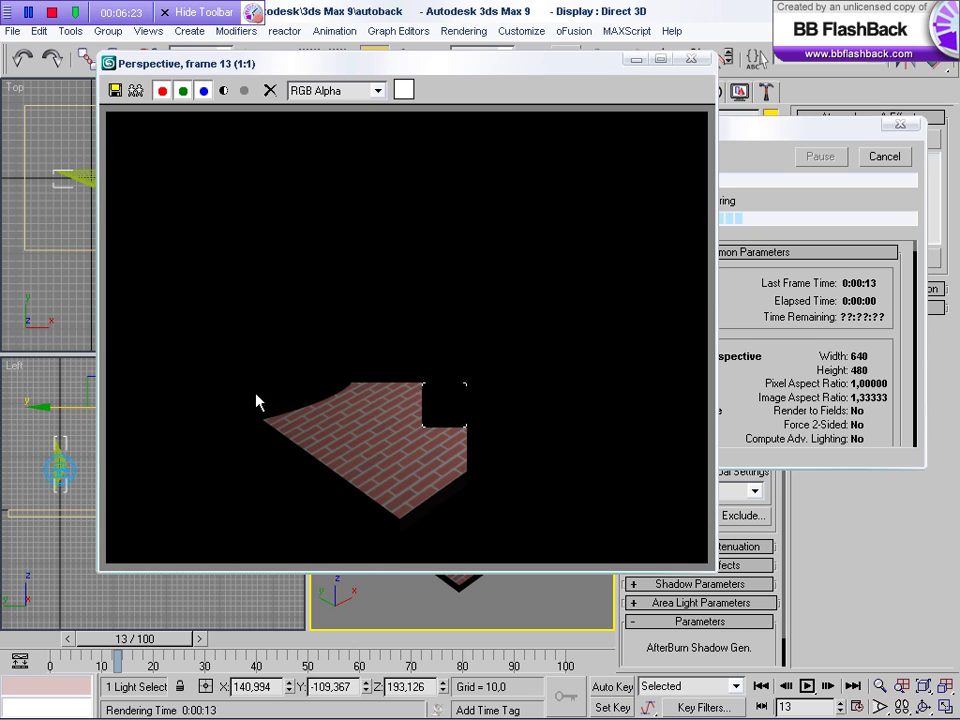
left_click(690, 59)
left_click(884, 156)
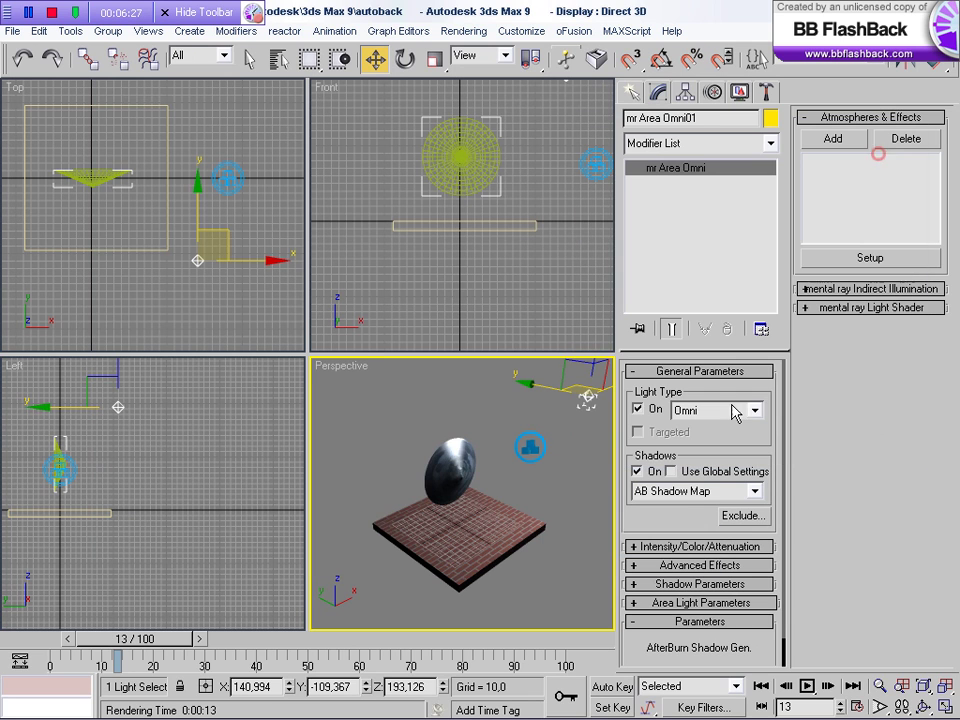
Step: Set shadows back to mental ray Shadow Map and render frame 13 again
left_click(755, 491)
left_click(692, 510)
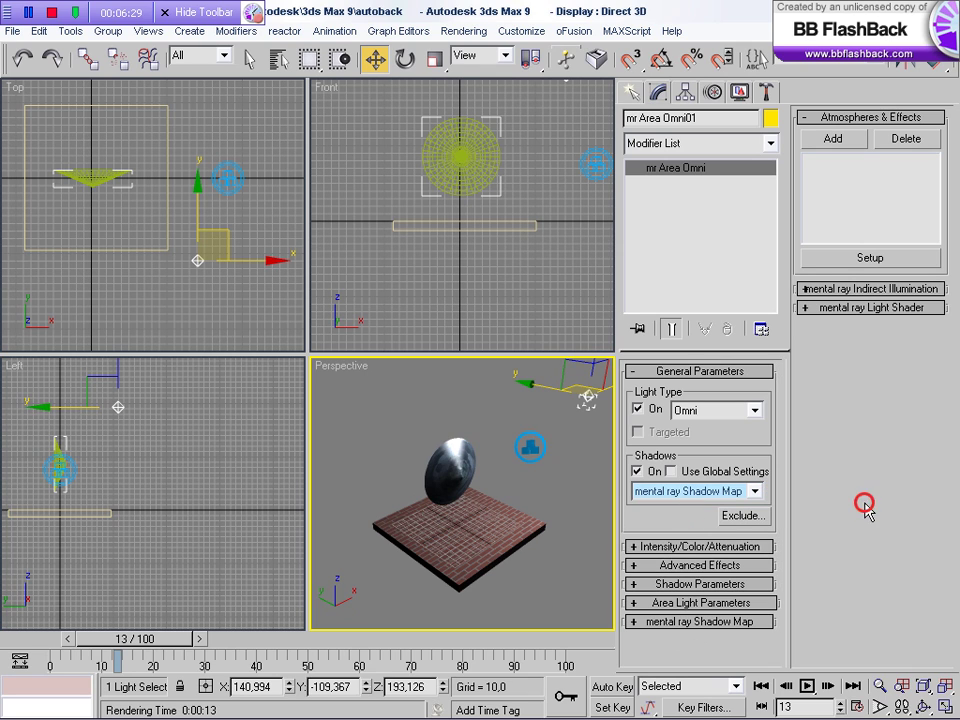
key("shift+q")
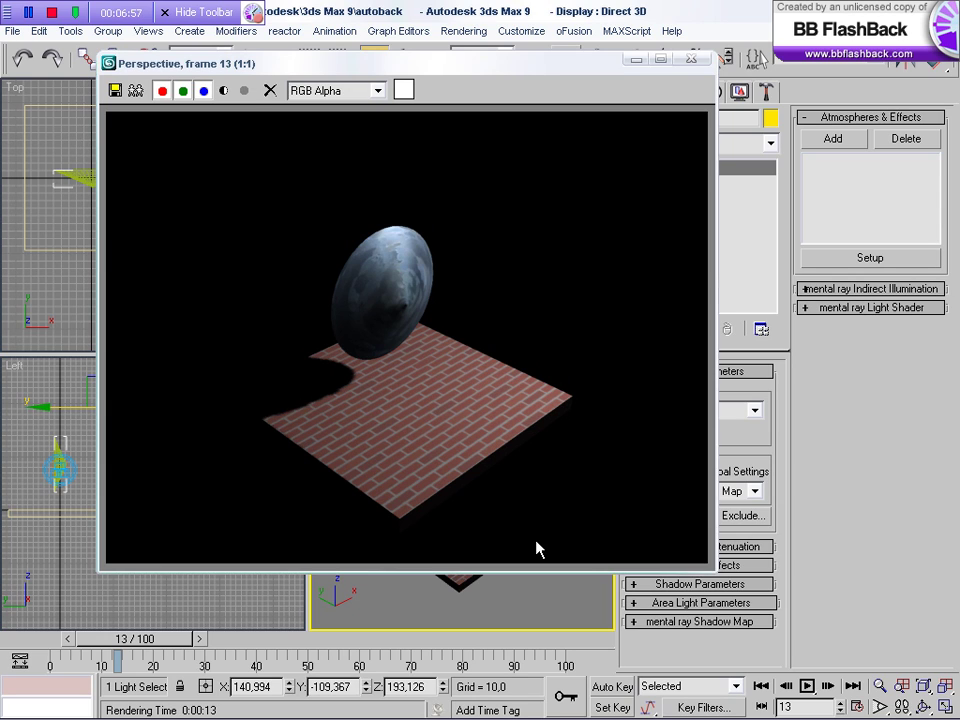
Step: Close the completed frame 13 render showing the cone's shadow on the bricks
left_click(697, 63)
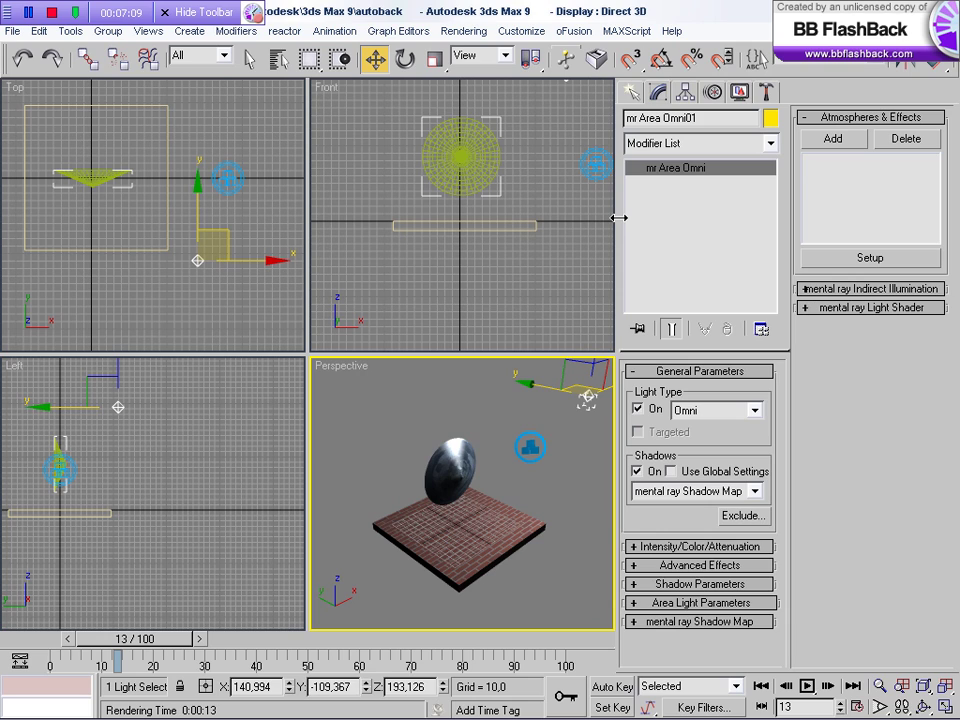
left_click(47, 18)
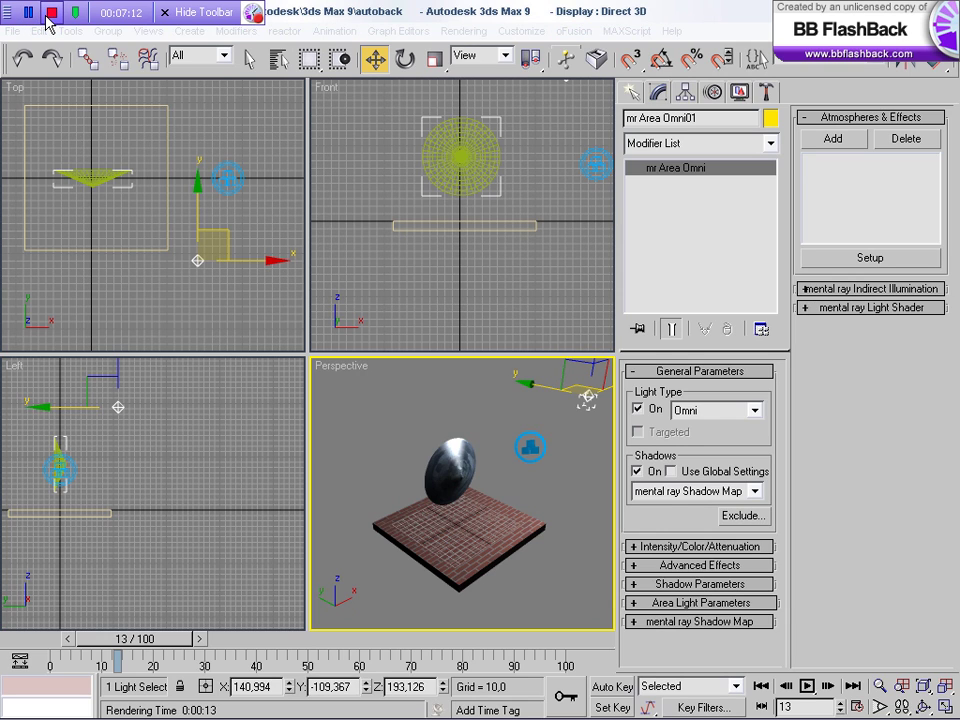